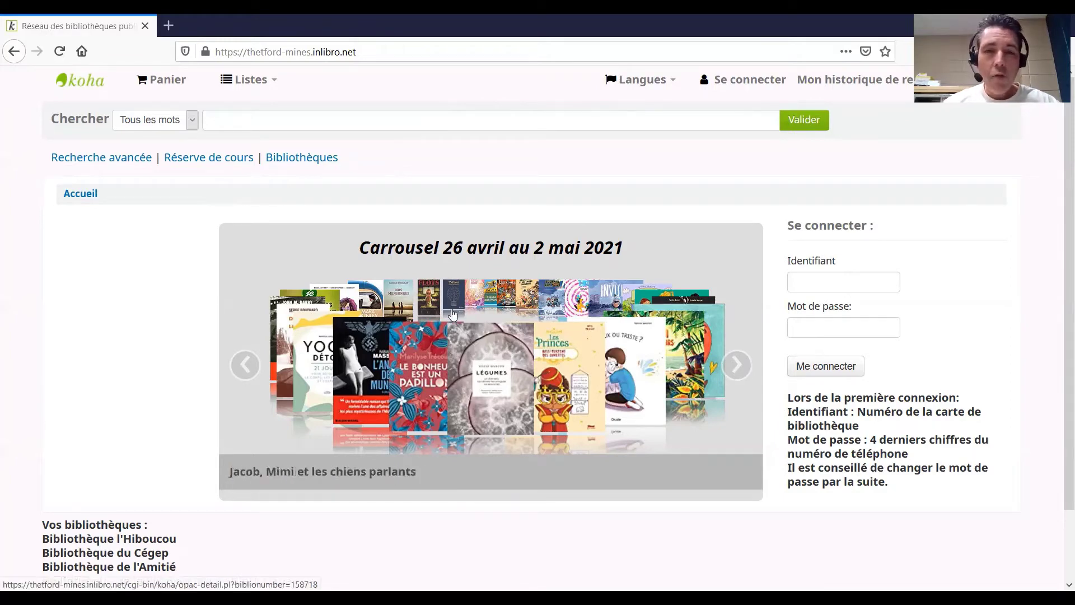
Browse forward through the carousel of new titles and look over the catalogue's public lists
click(736, 365)
click(737, 368)
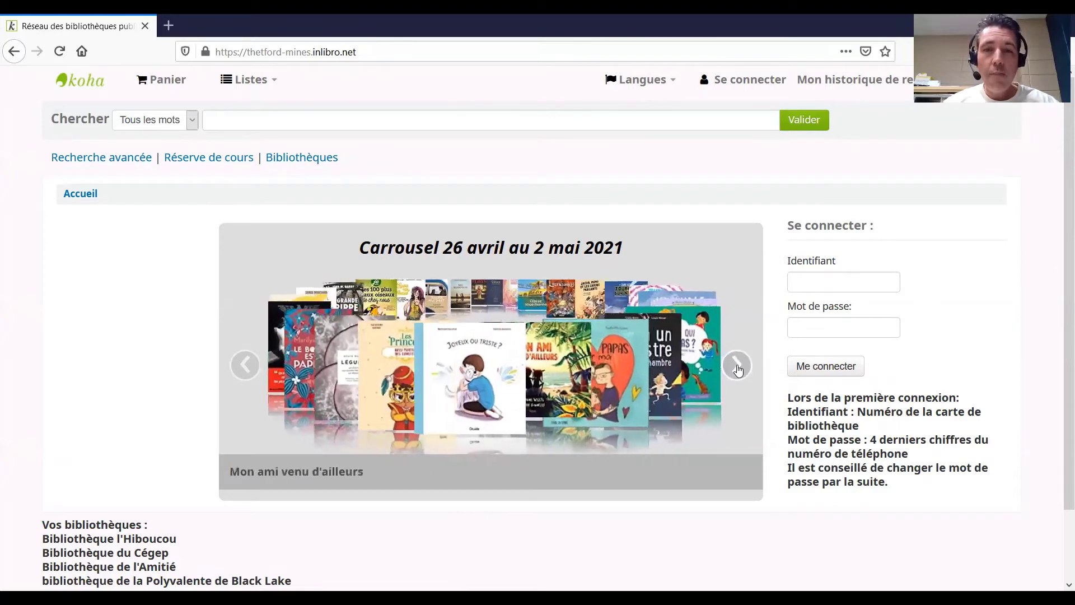
click(738, 370)
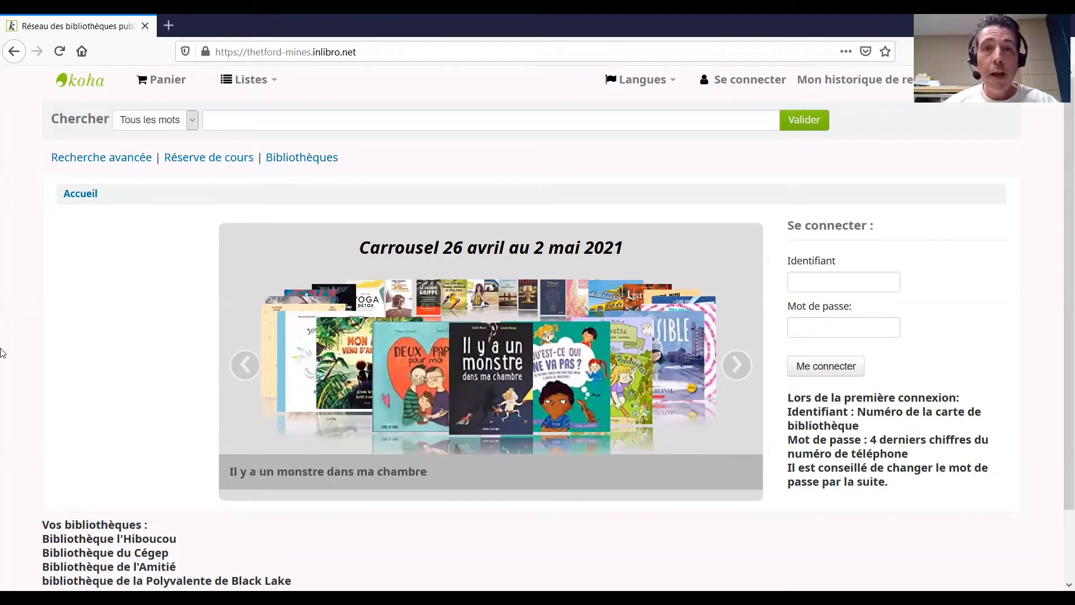
click(272, 83)
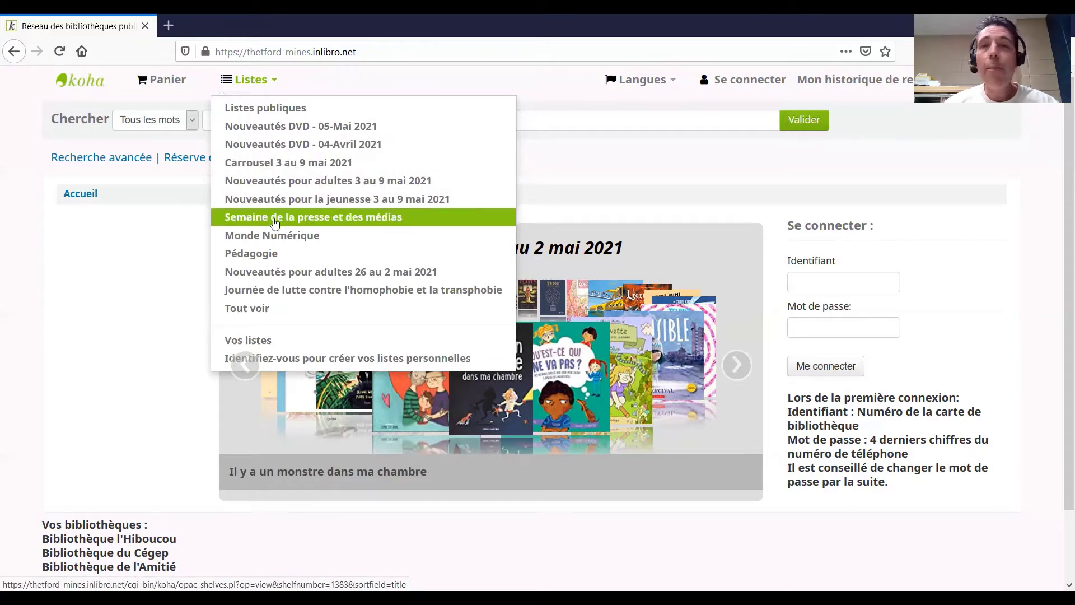
click(268, 79)
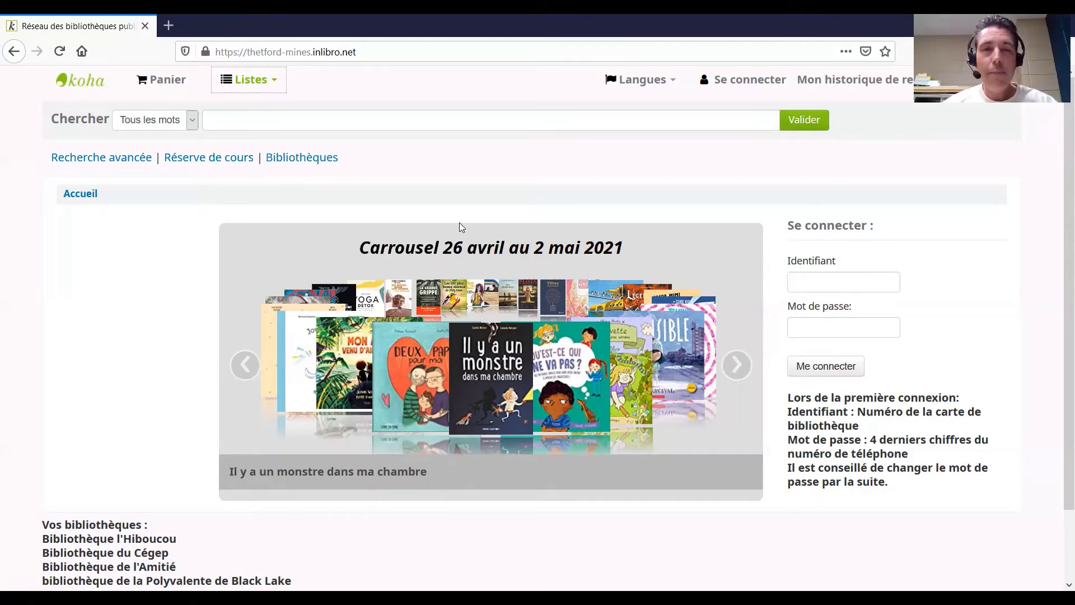
Search the library catalogue for "immigration" across all words
click(325, 119)
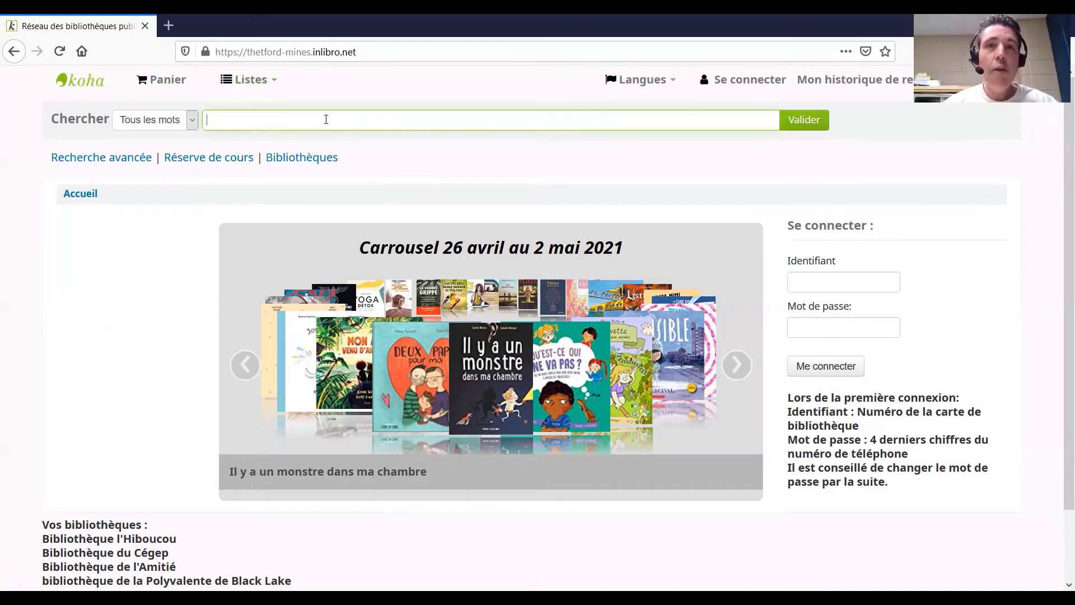
text(immi)
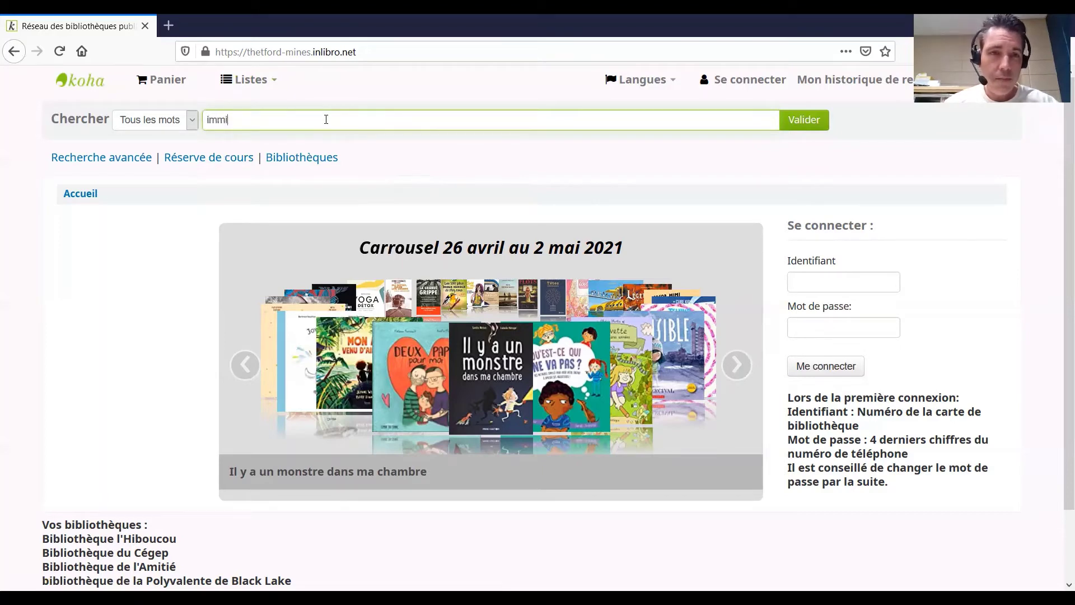
text(gration)
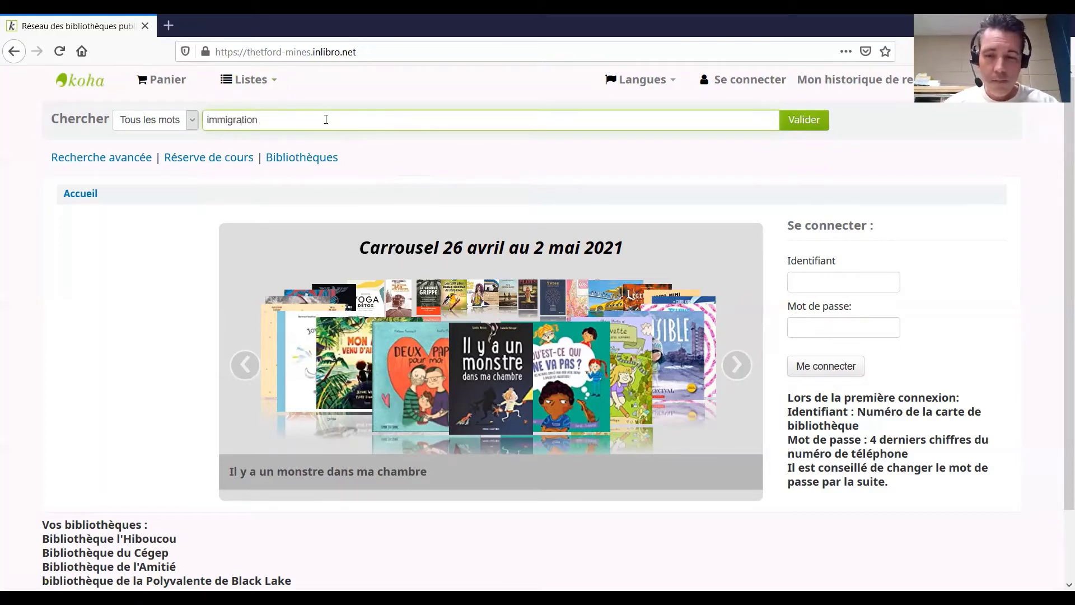
key(Return)
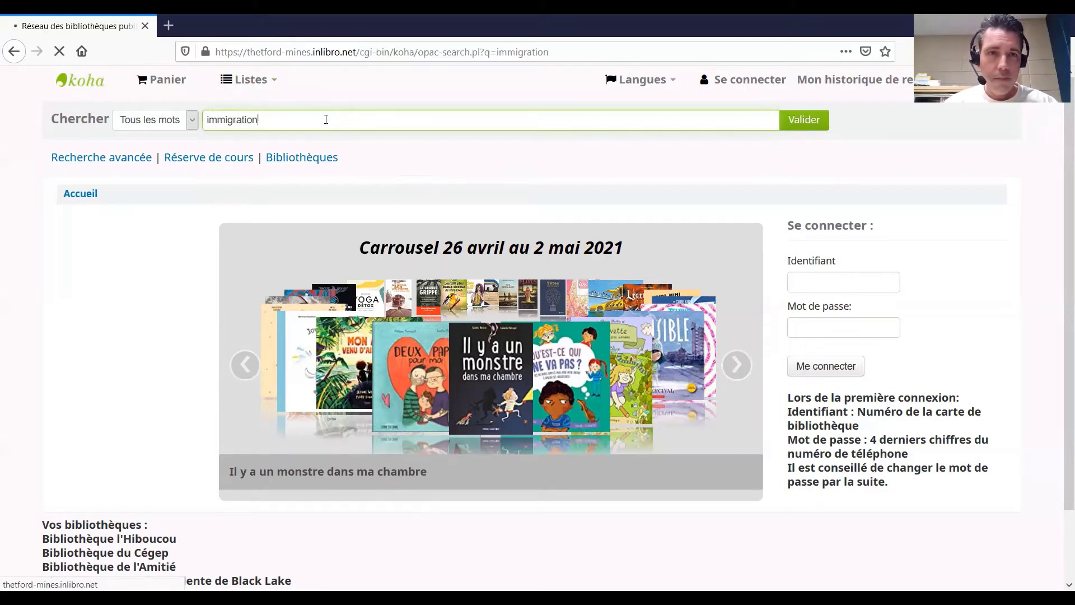
Examine the number of results and the call number shown for "Immigration, phénomène souhaitable et inévitable"
scroll(409, 201, down, 1)
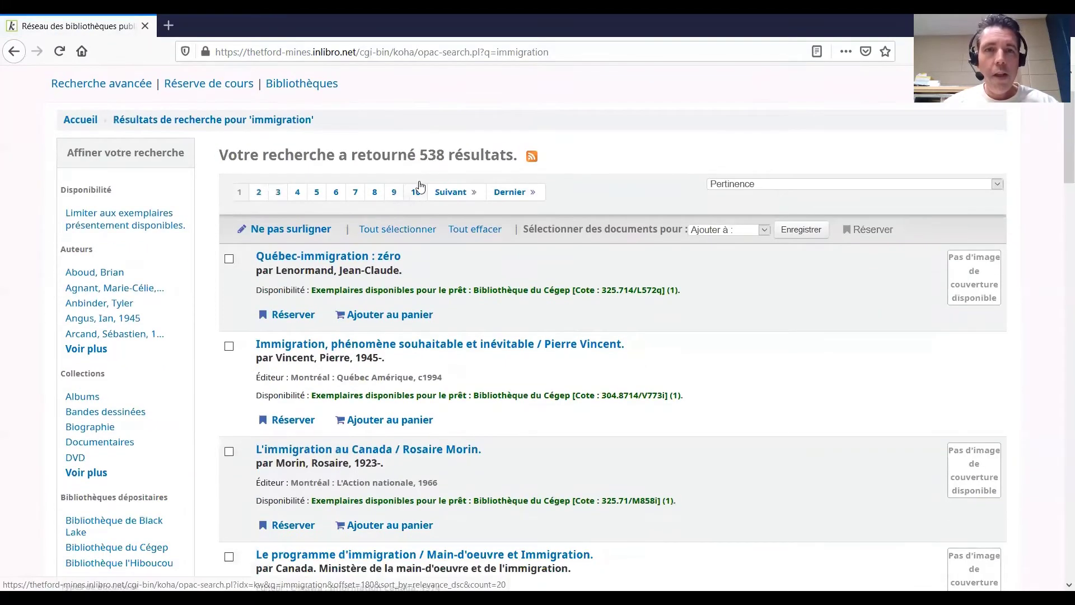
drag(449, 155, 421, 149)
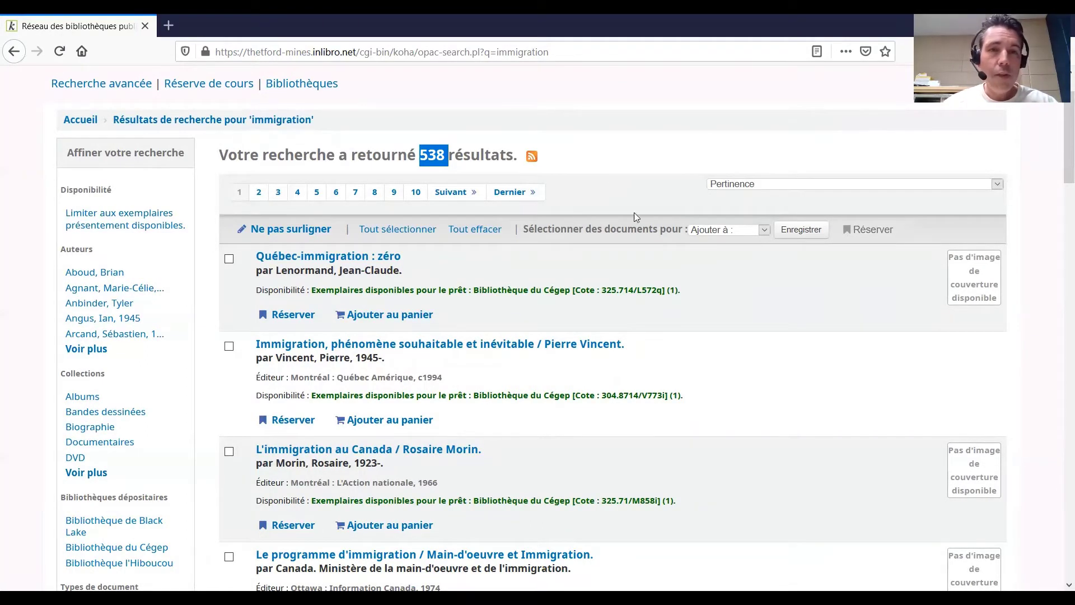
scroll(773, 250, down, 2)
click(610, 85)
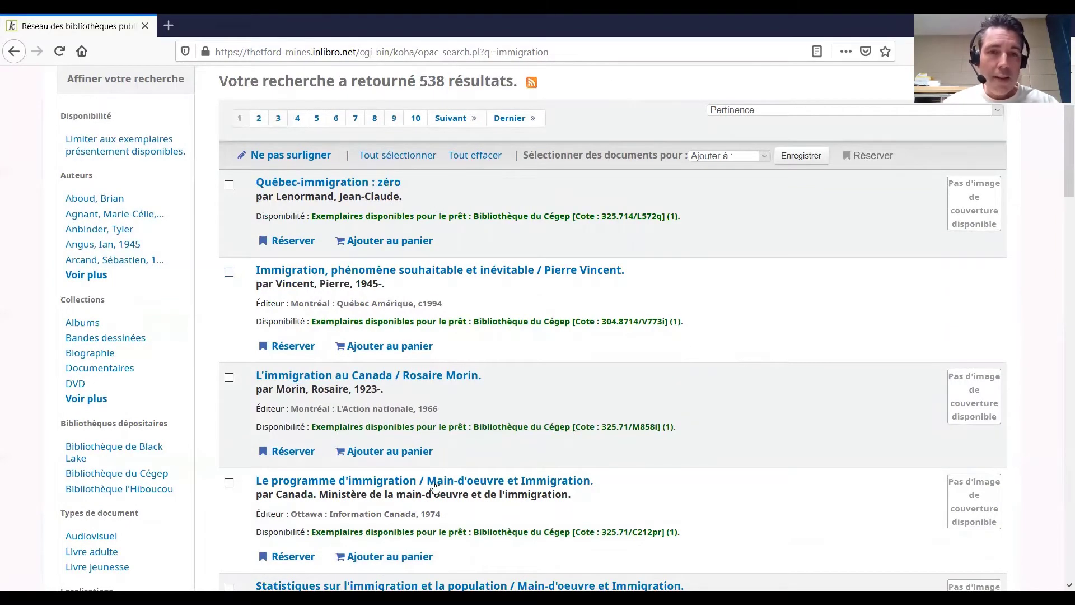
scroll(421, 338, down, 1)
scroll(421, 339, up, 1)
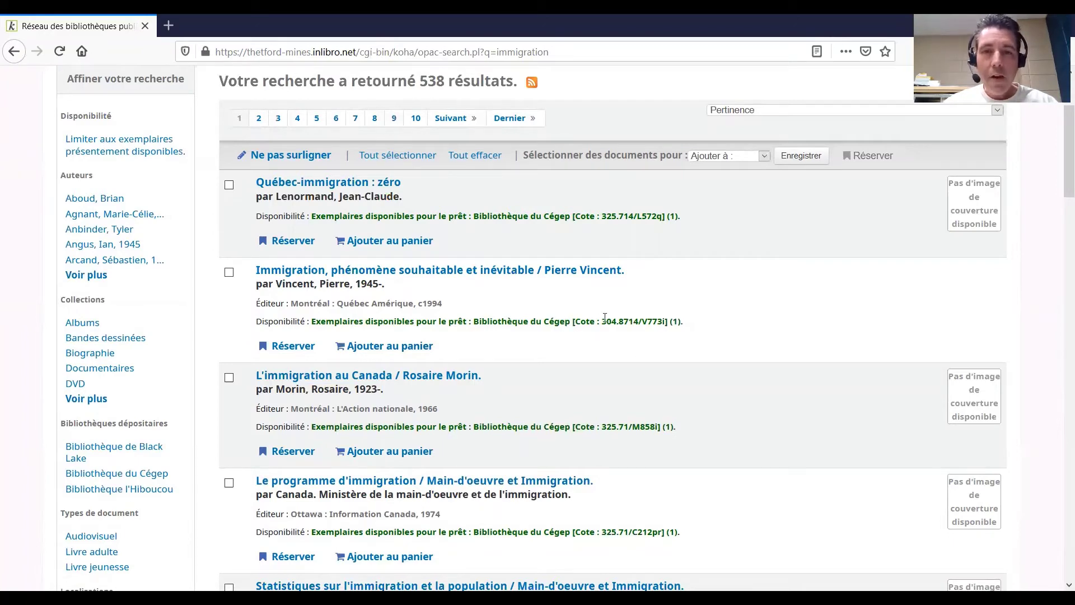
drag(604, 322, 665, 320)
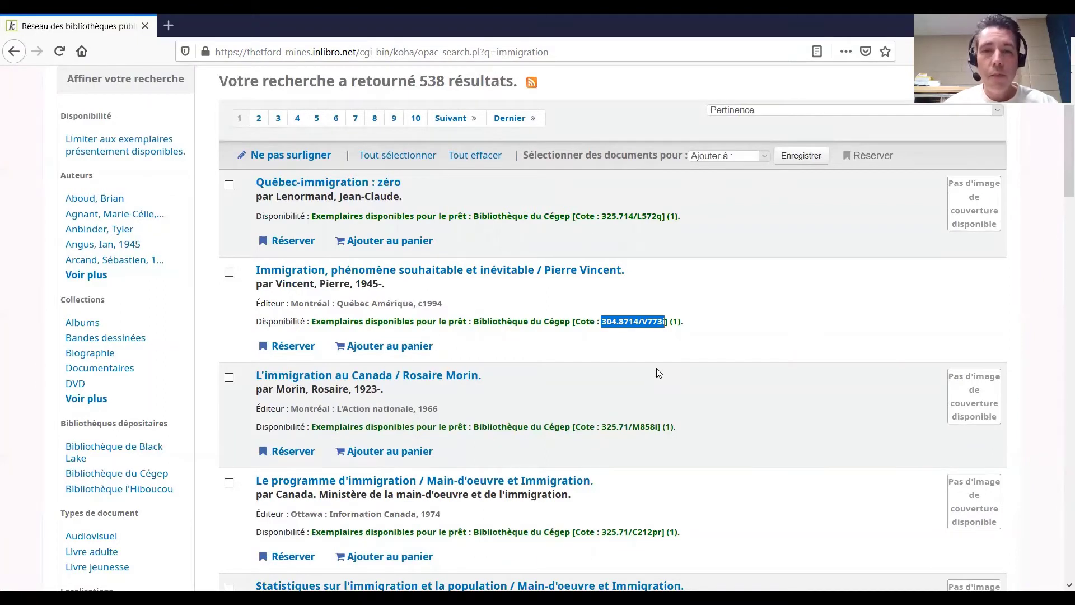
click(552, 318)
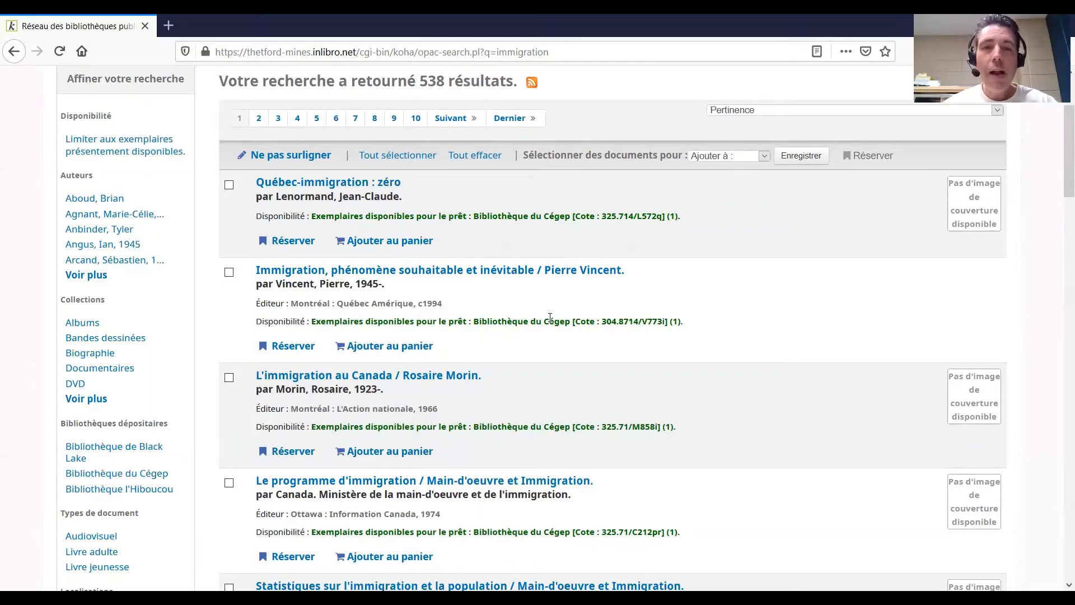
View the full record of "Immigration, phénomène souhaitable et inévitable", check its copy's call number and status, and return to the results
click(336, 271)
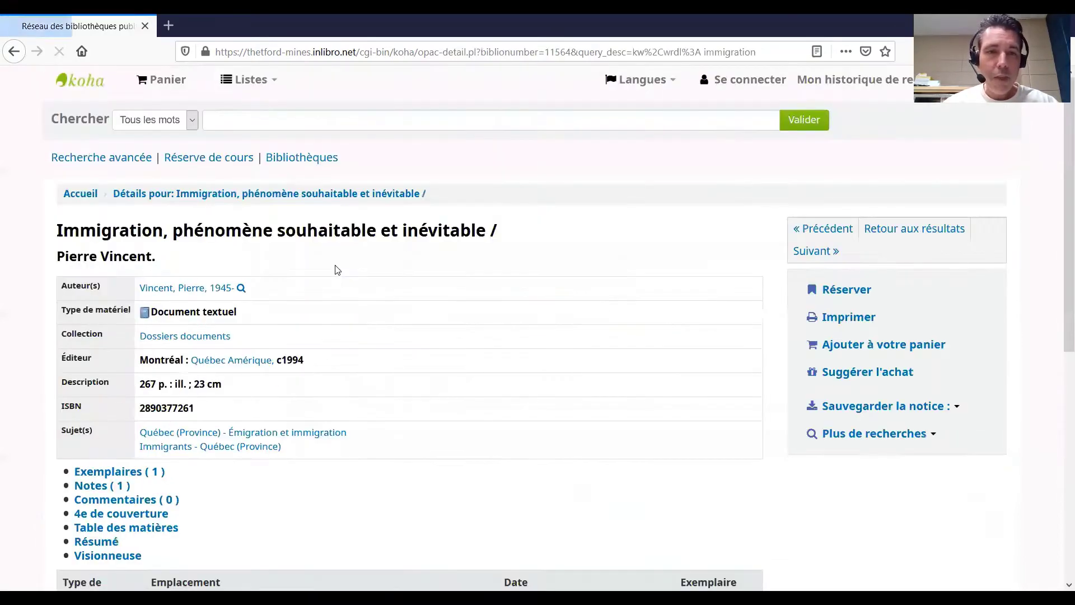
scroll(387, 320, down, 3)
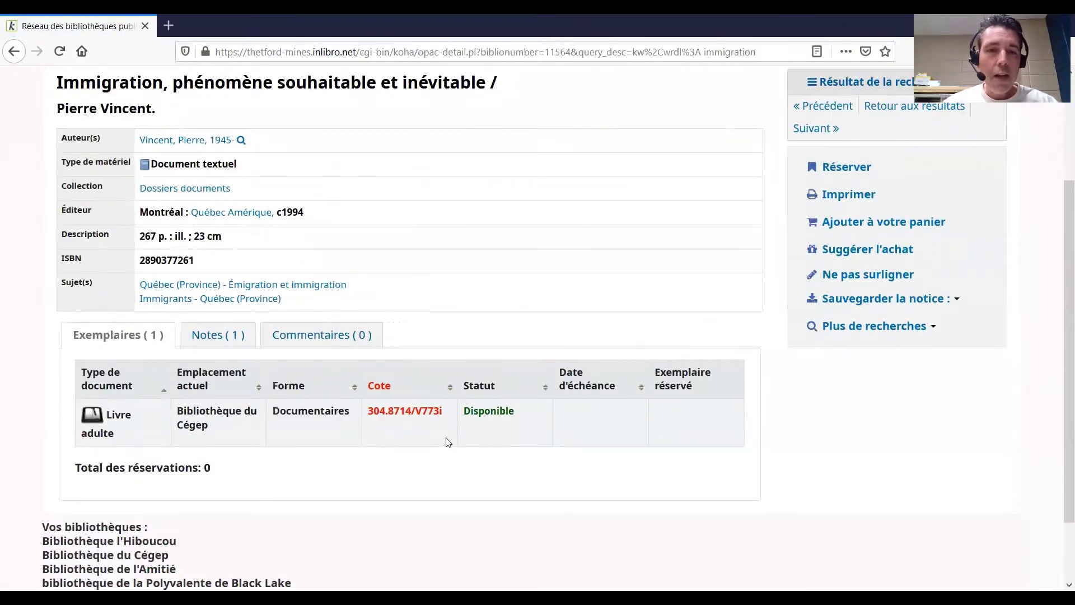
drag(448, 412, 373, 402)
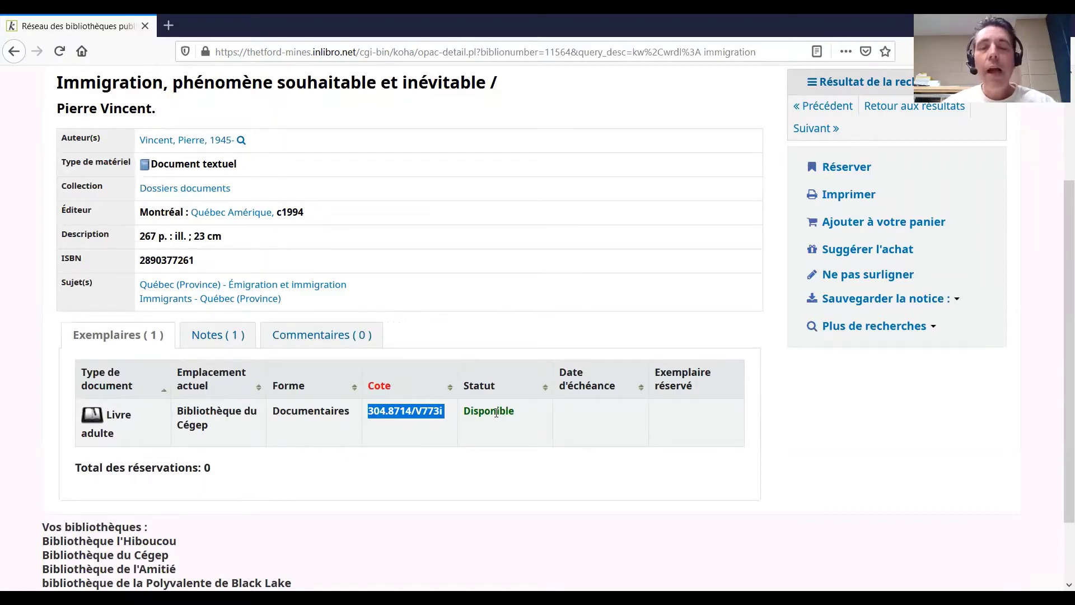
scroll(527, 386, up, 2)
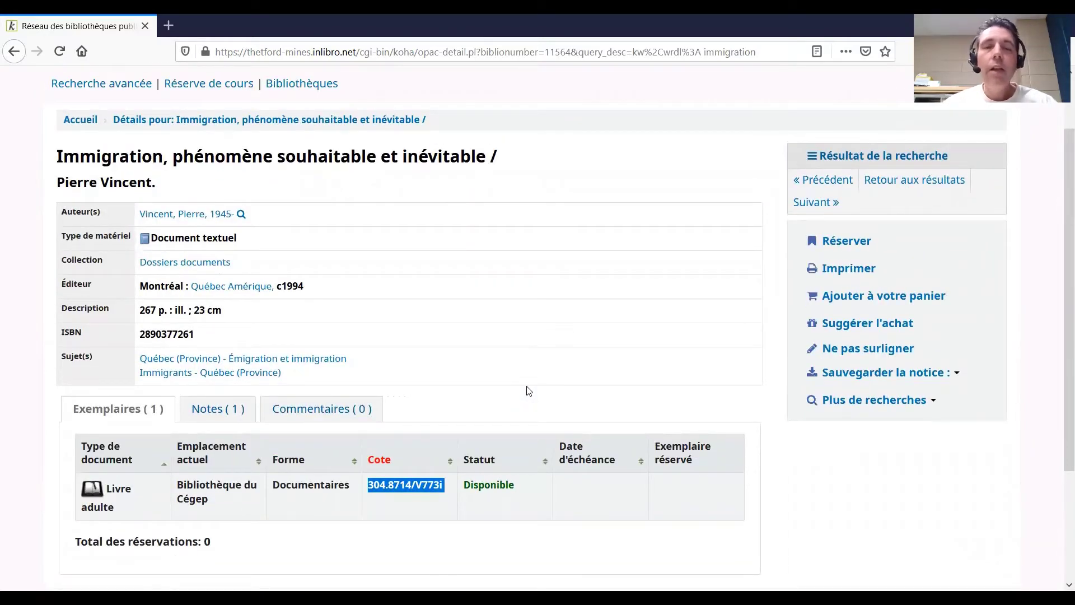
scroll(504, 417, down, 2)
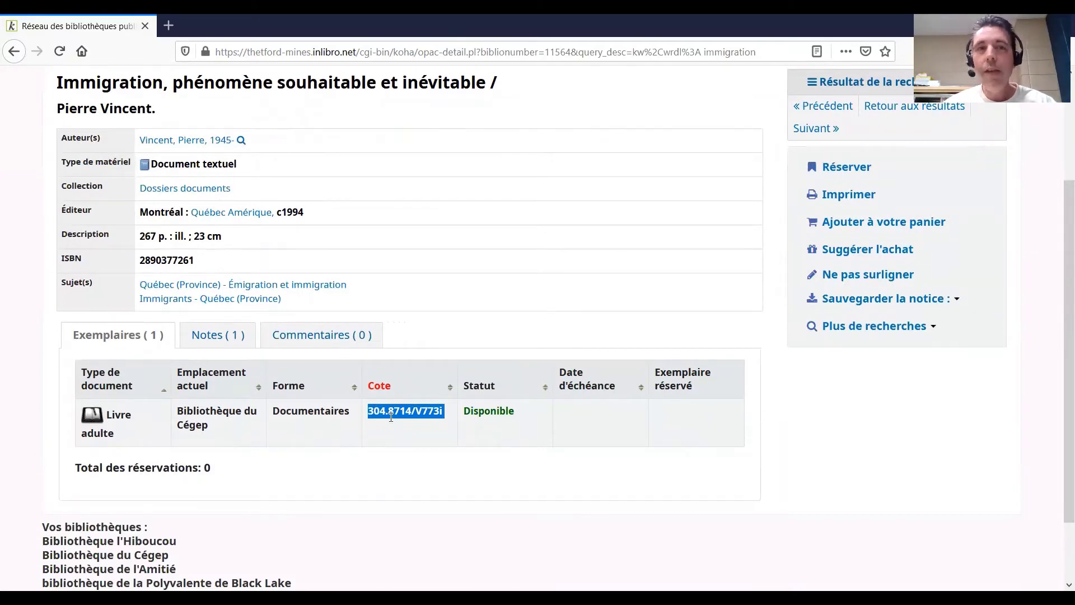
scroll(388, 415, up, 2)
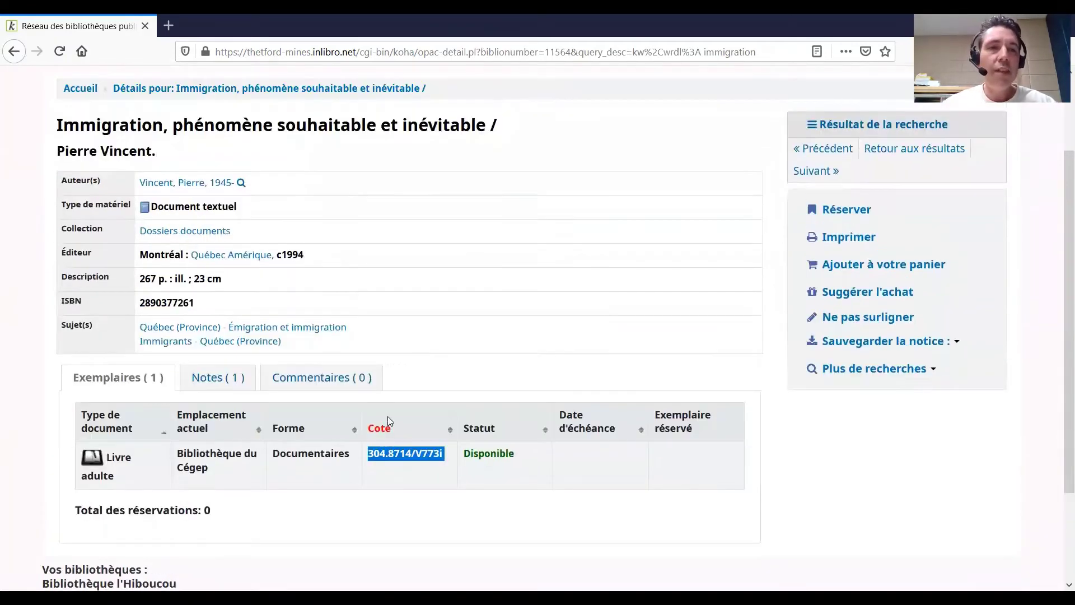
click(15, 54)
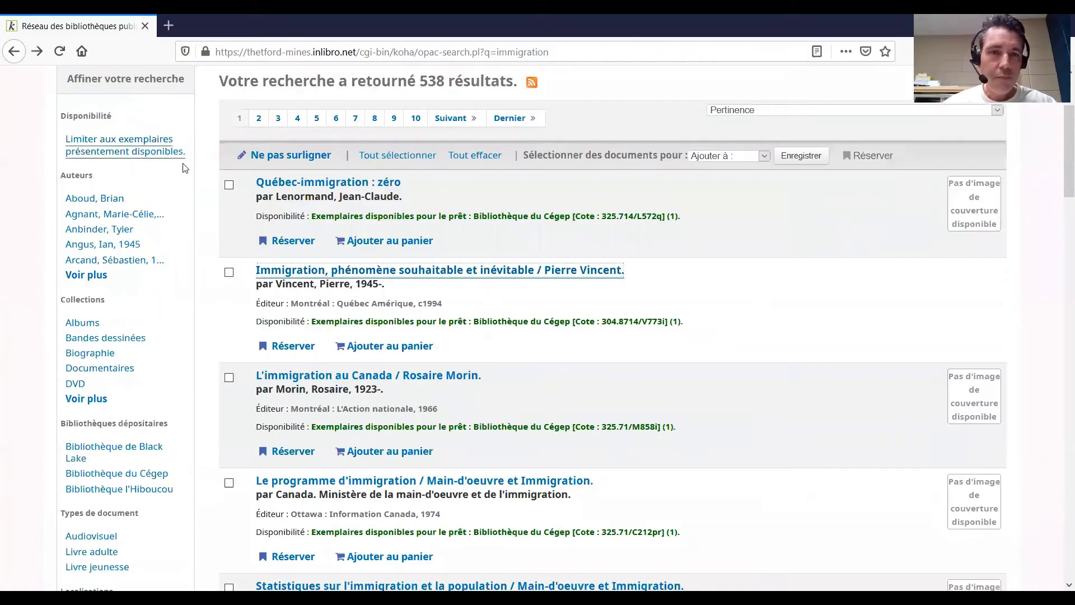
Sort the search results by publication/copyright date from most recent to oldest
scroll(149, 319, up, 3)
scroll(148, 319, down, 1)
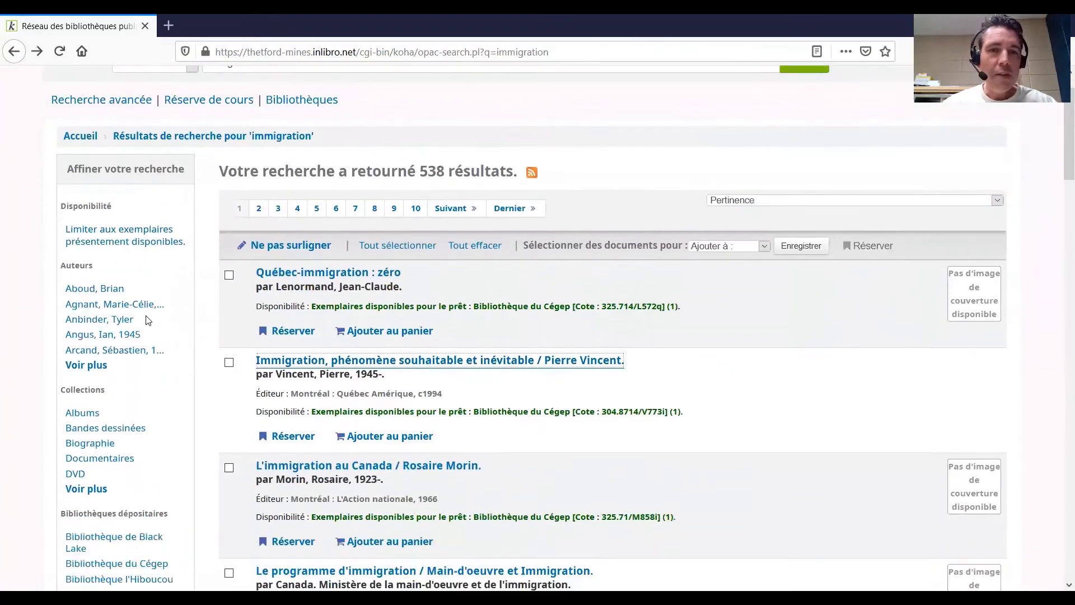
scroll(629, 390, up, 1)
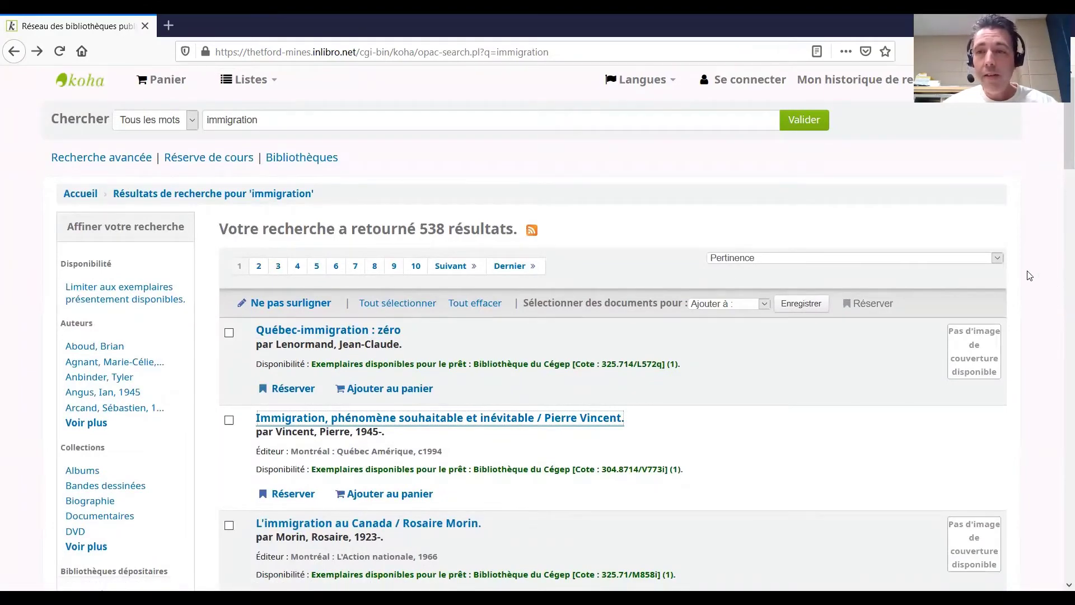
click(997, 261)
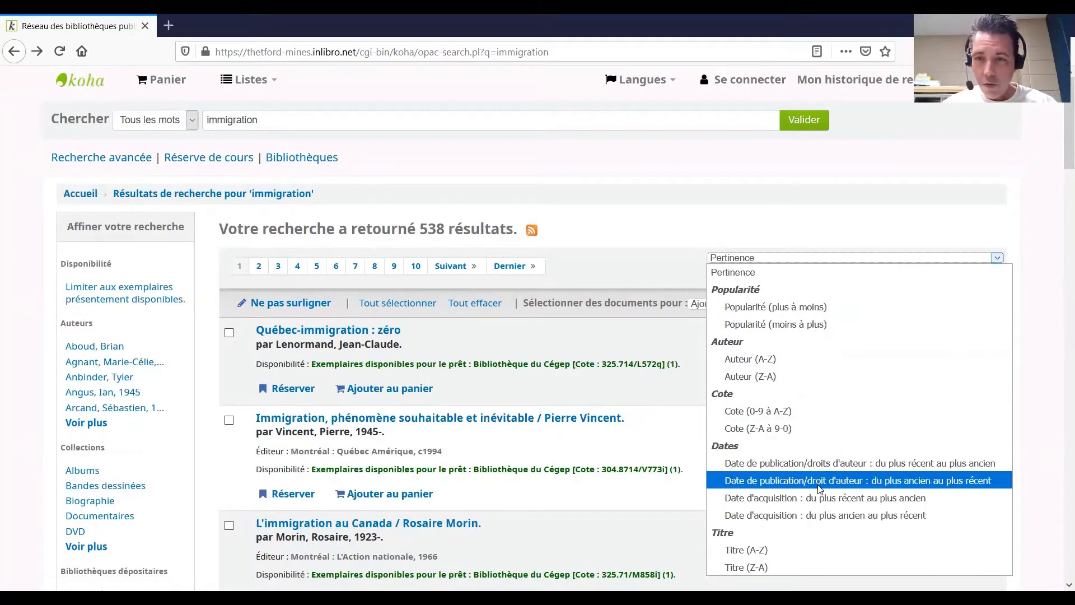
click(829, 467)
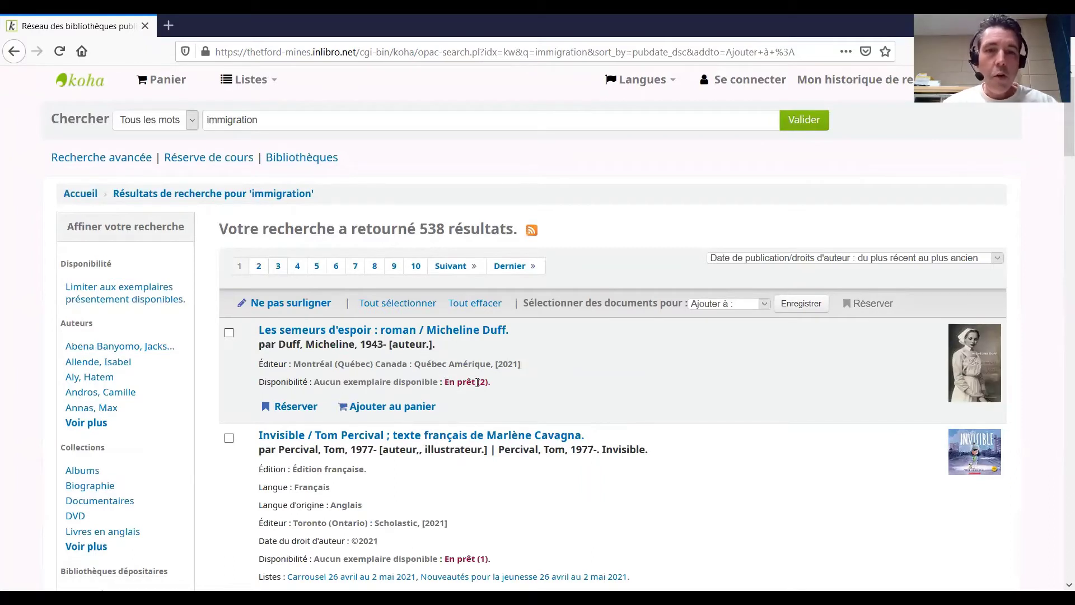
Check the loan status of "Les semeurs d'espoir", review its full record and copies, and return to the results
drag(442, 381, 500, 382)
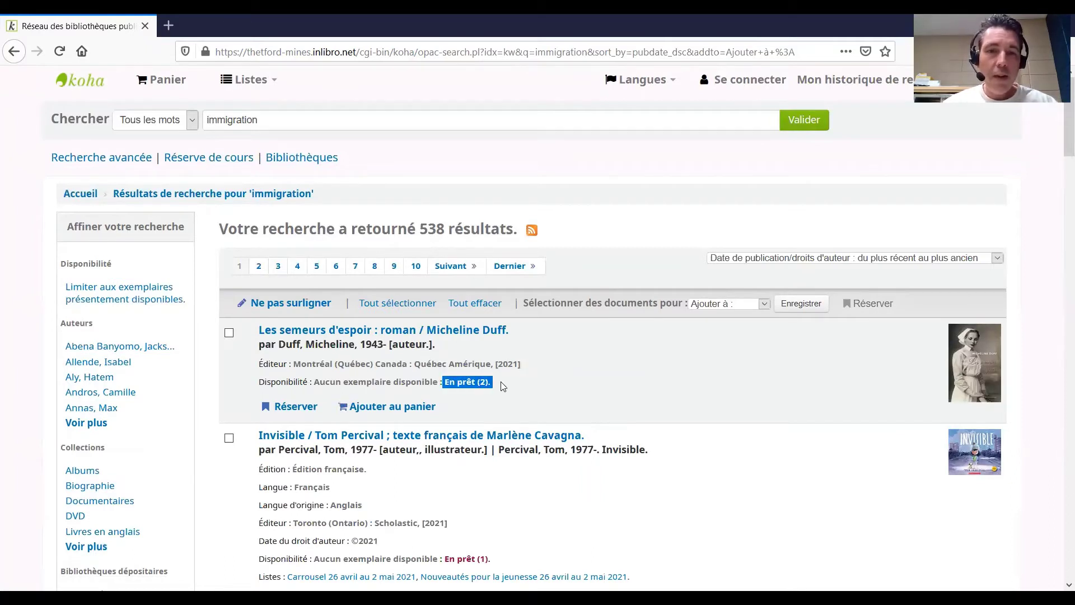
click(320, 330)
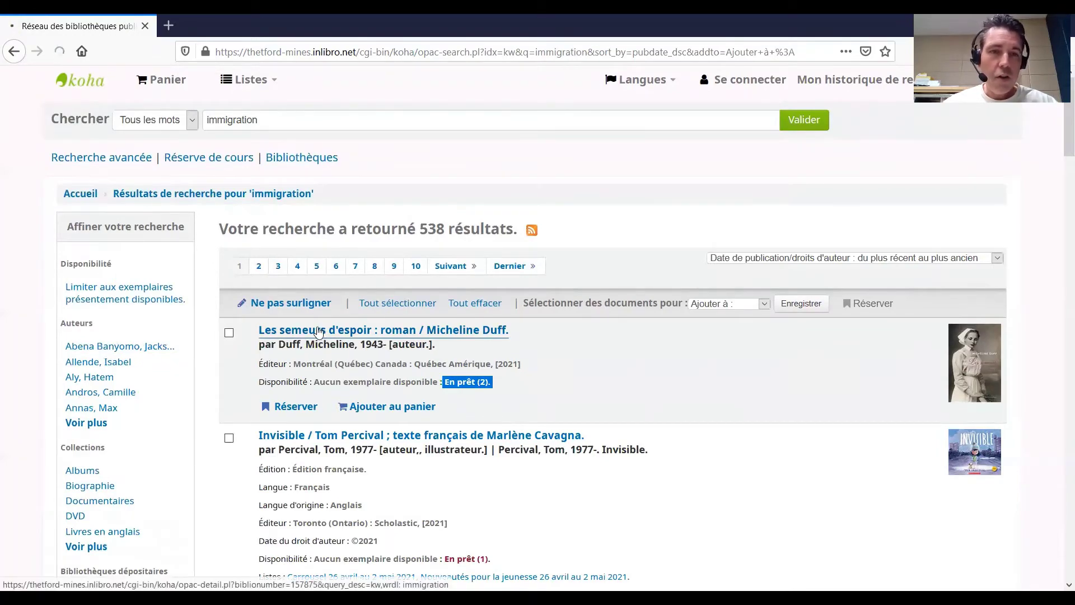
scroll(325, 385, down, 6)
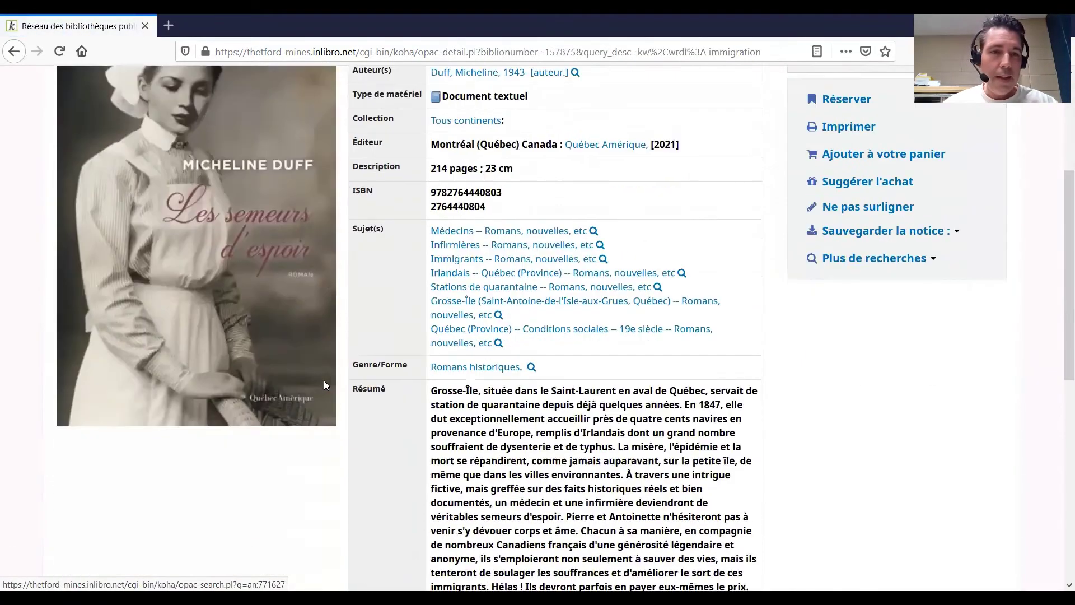
scroll(504, 347, up, 3)
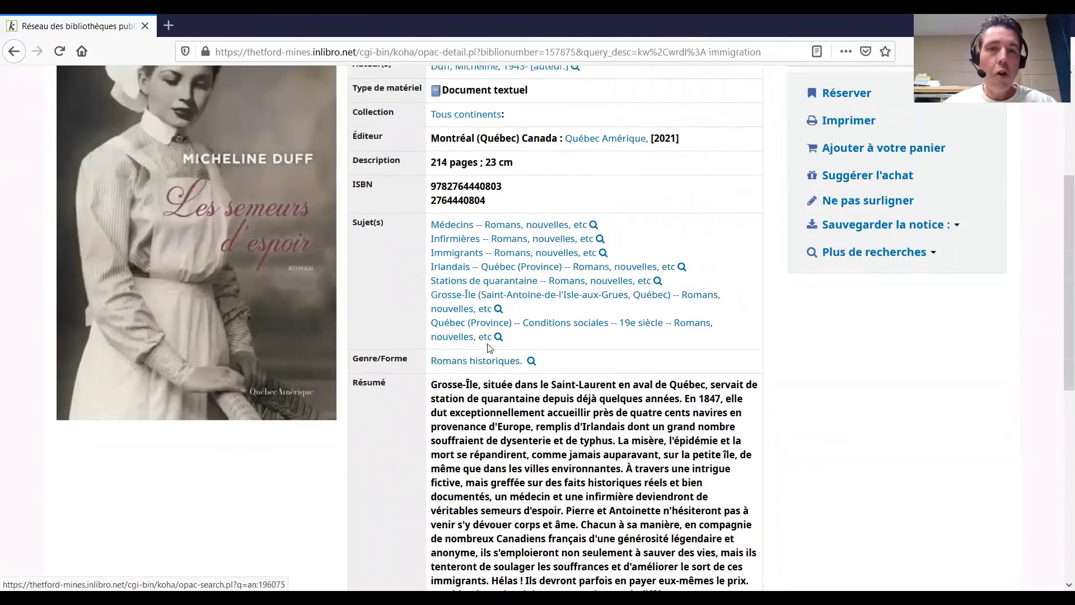
scroll(497, 332, down, 3)
scroll(497, 333, down, 3)
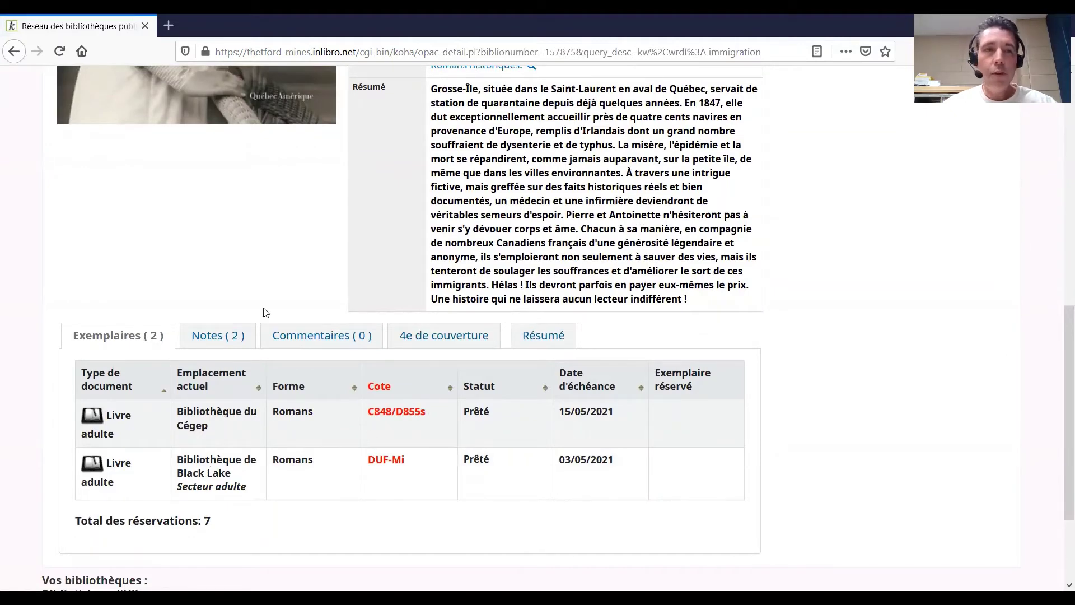
click(14, 52)
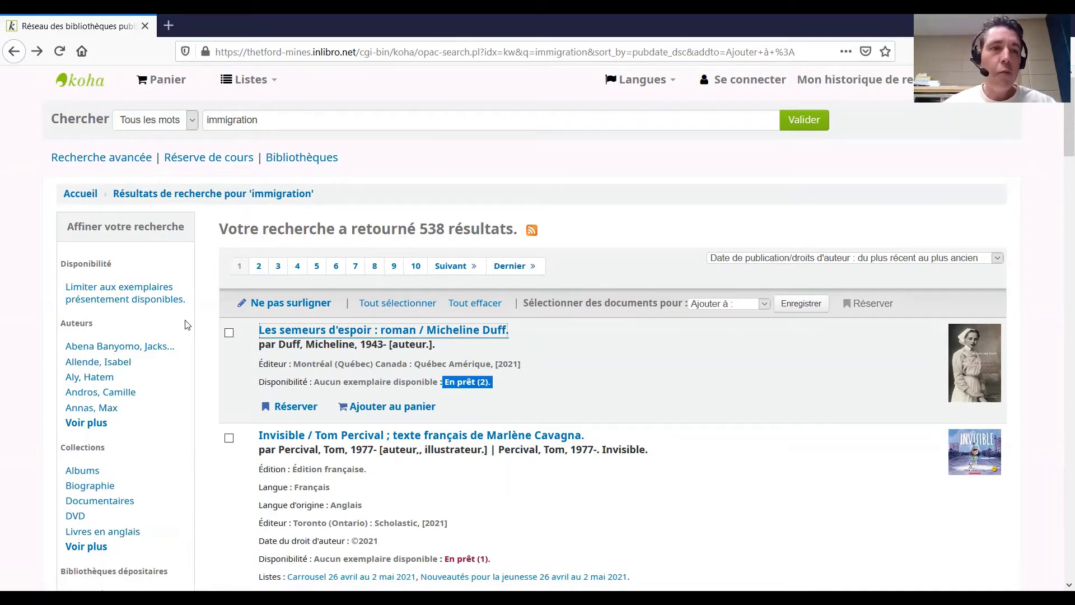
Refine the immigration results to currently available copies held at the Bibliothèque du Cégep
click(106, 301)
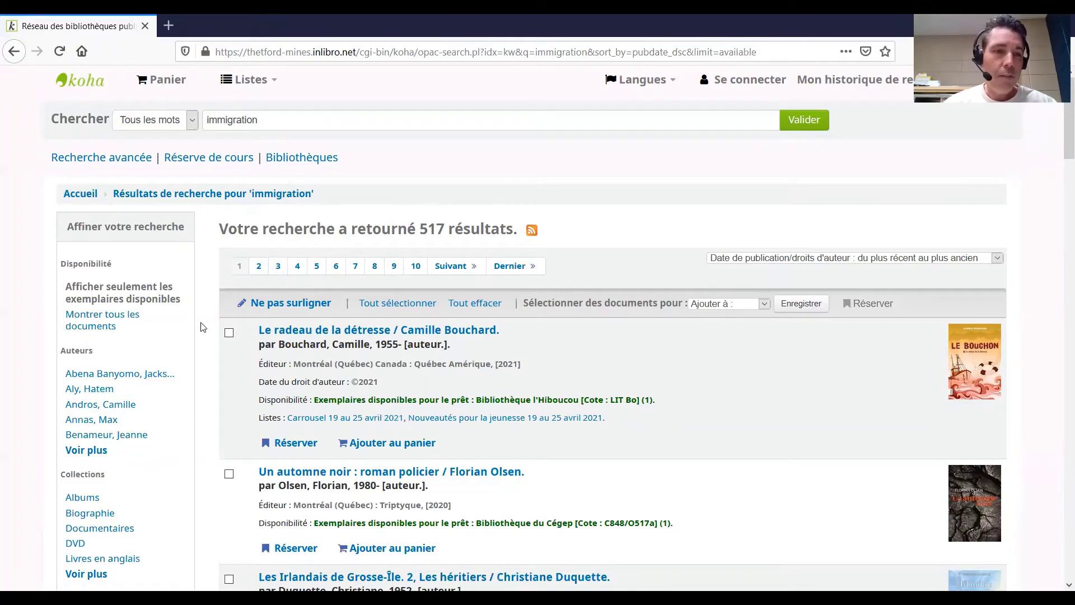
scroll(184, 353, down, 3)
scroll(184, 353, down, 3)
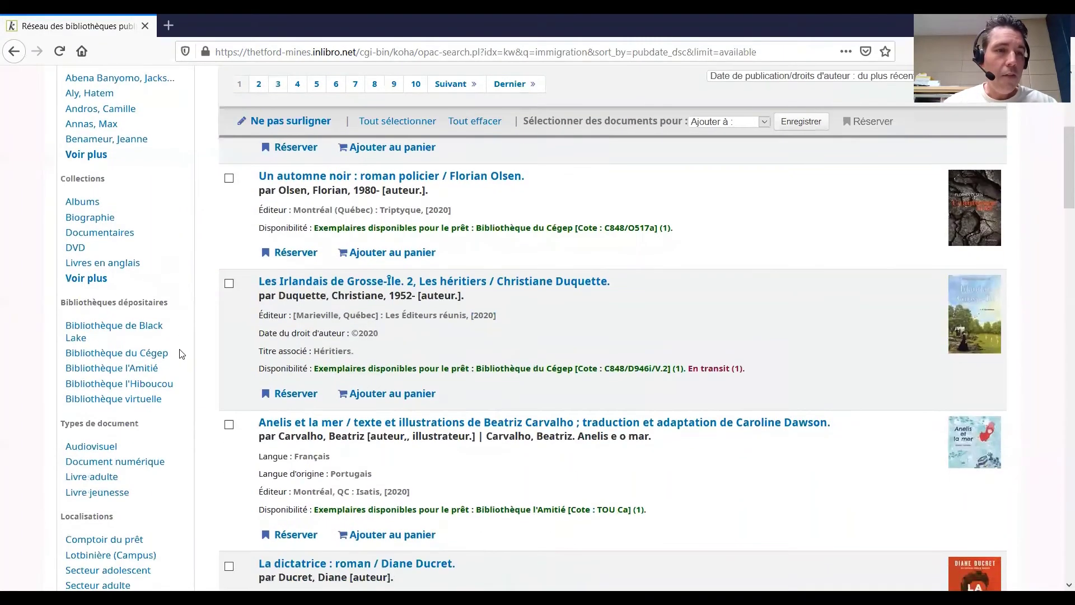
scroll(166, 307, down, 2)
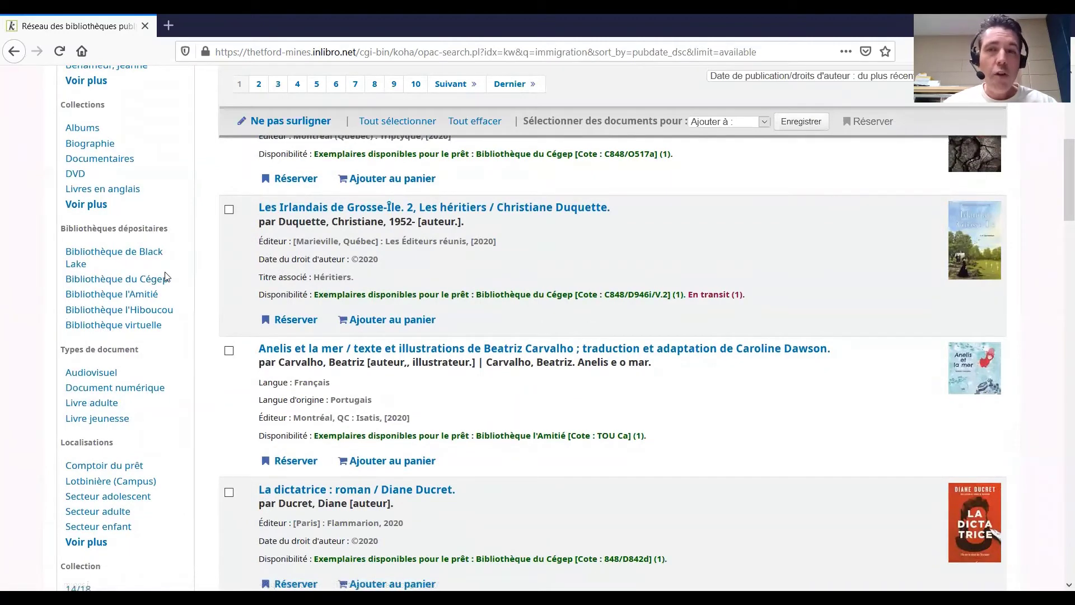
click(125, 278)
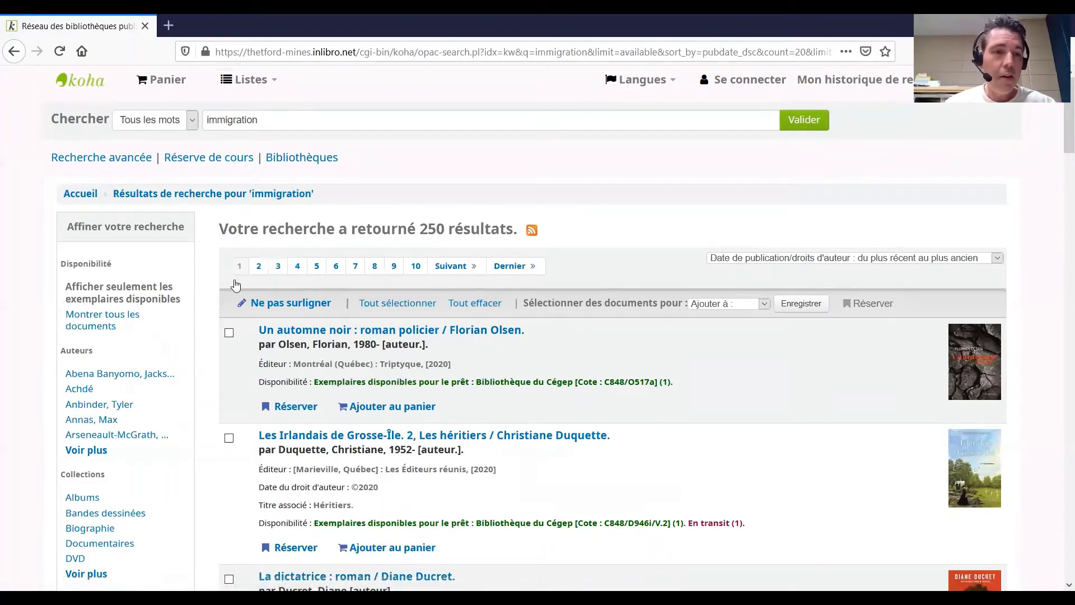
Refine the available Cégep results to the document type Livre adulte and check the number of results
scroll(188, 335, down, 5)
scroll(187, 340, down, 1)
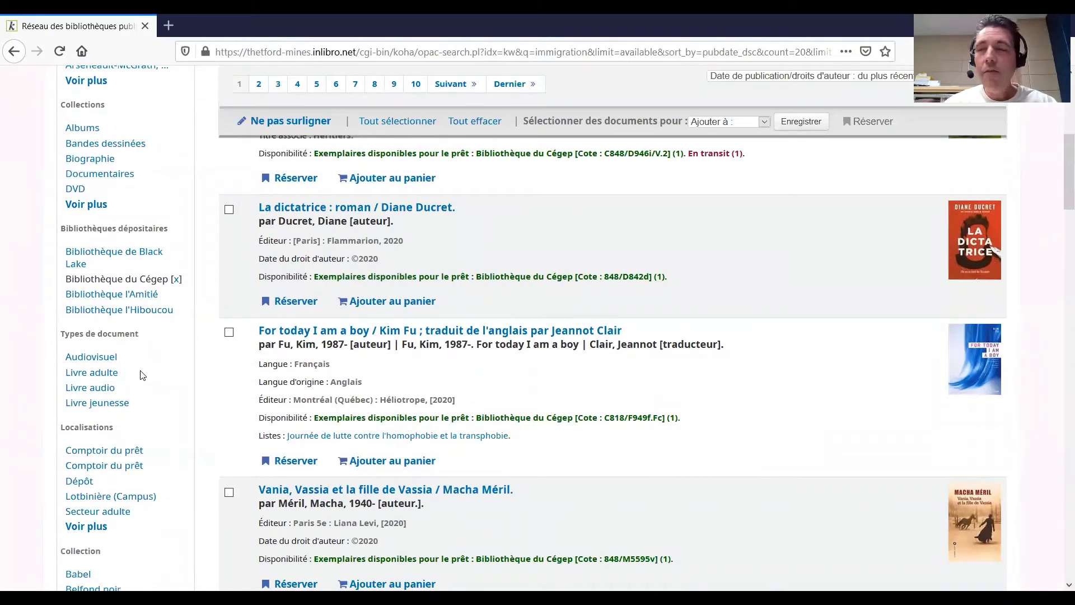
click(88, 374)
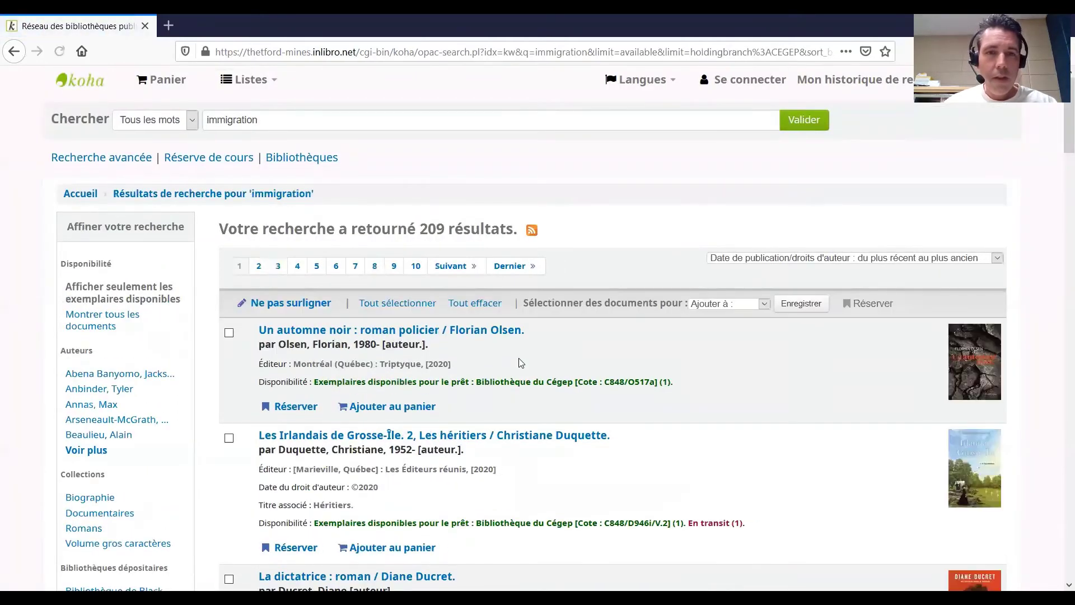
drag(442, 226, 418, 222)
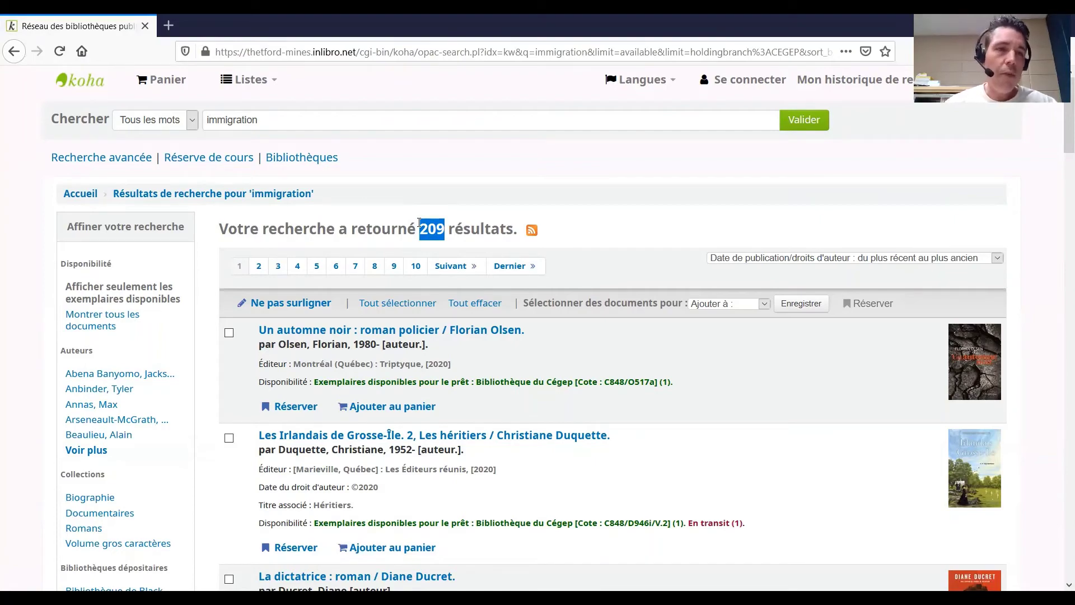
Look through the remaining refinement categories: Localisations, Collection, Lieux and Sujets
scroll(115, 378, down, 5)
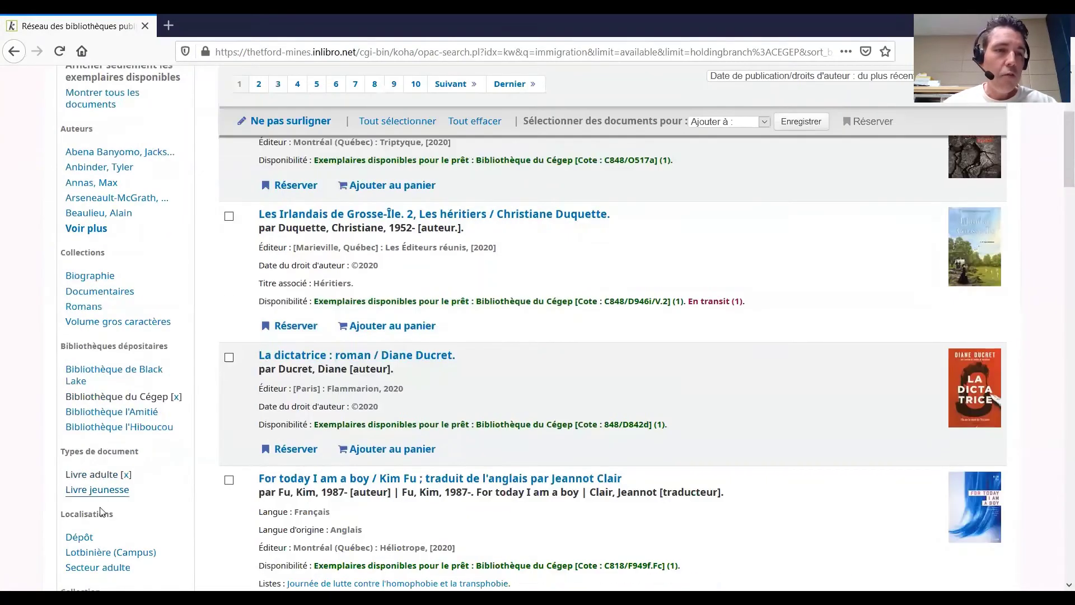
scroll(129, 386, down, 2)
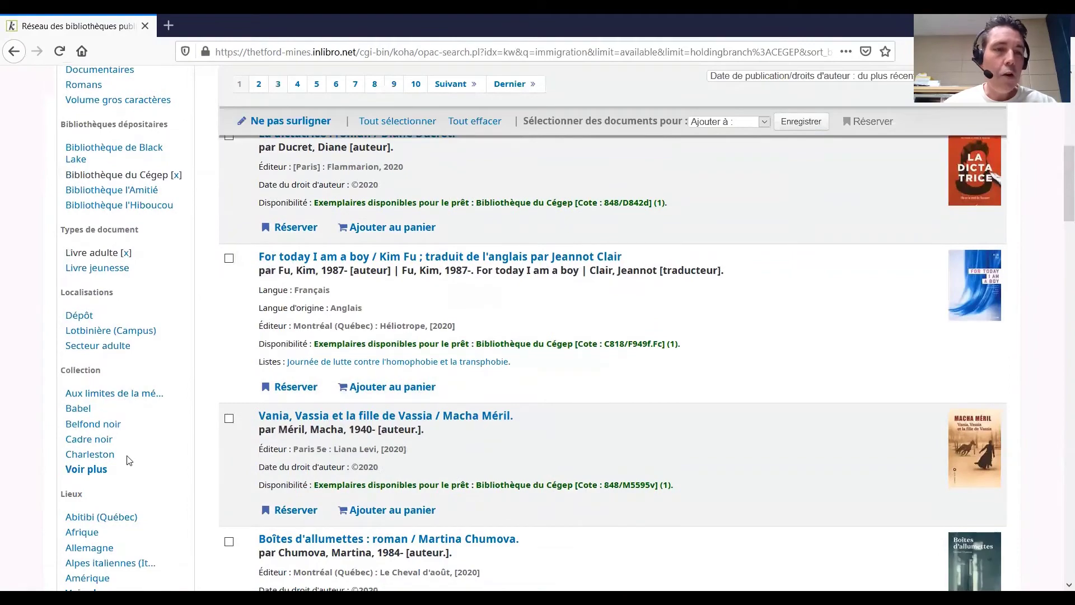
scroll(128, 459, down, 1)
scroll(128, 459, down, 2)
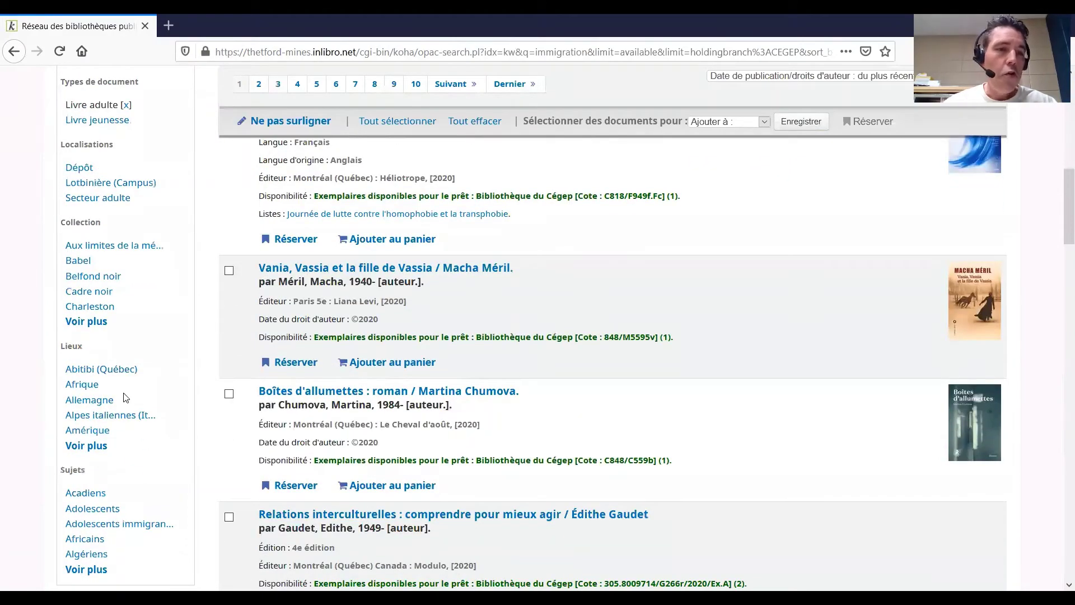
scroll(126, 400, up, 4)
scroll(127, 396, up, 3)
scroll(128, 396, up, 3)
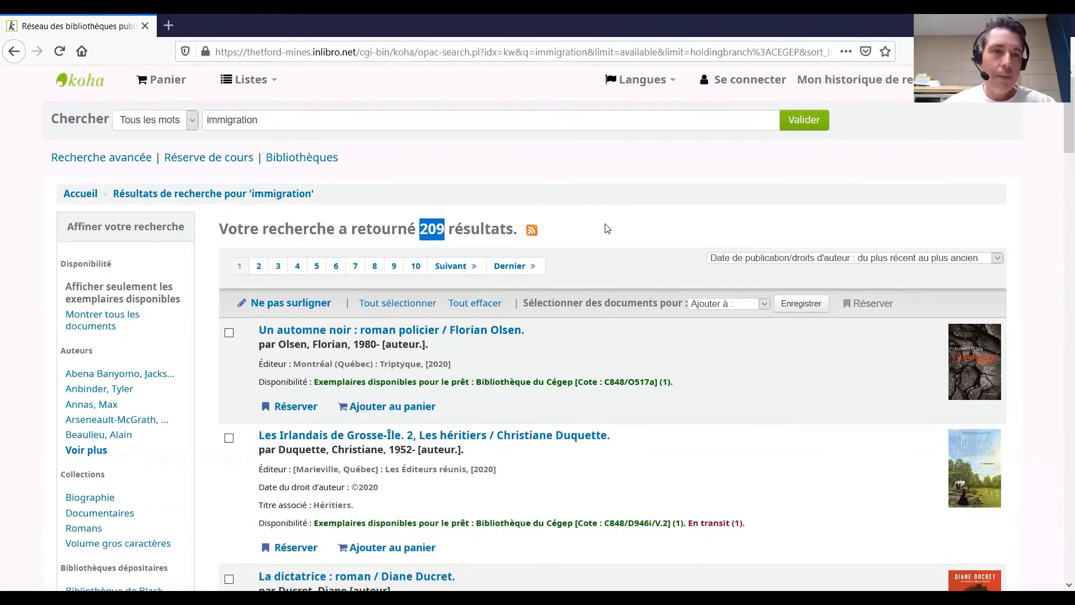
Return to the catalogue home page and open the advanced search form with its additional options
click(88, 96)
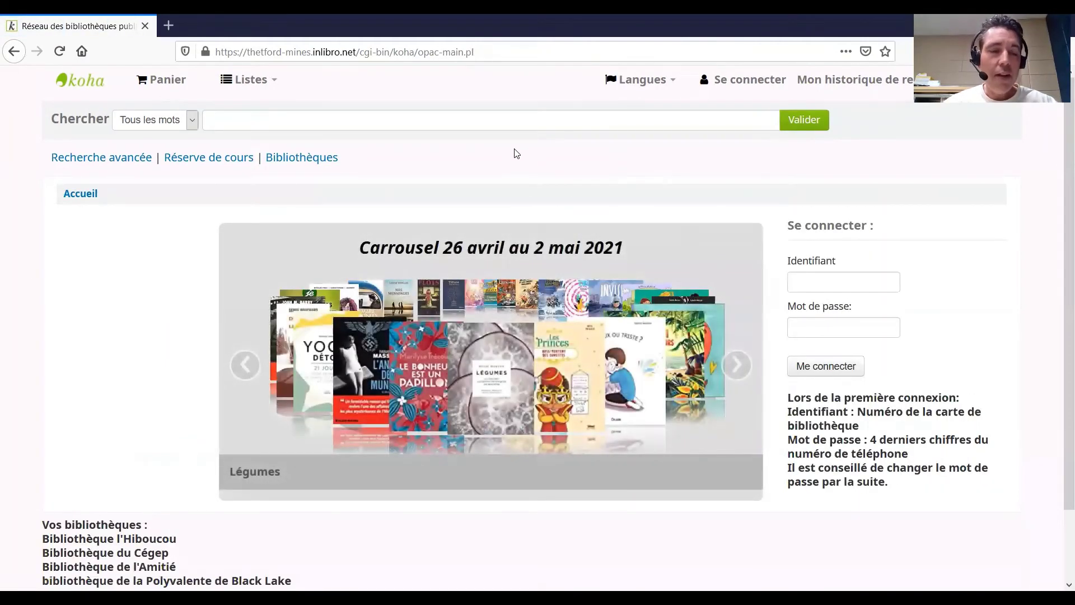
click(113, 159)
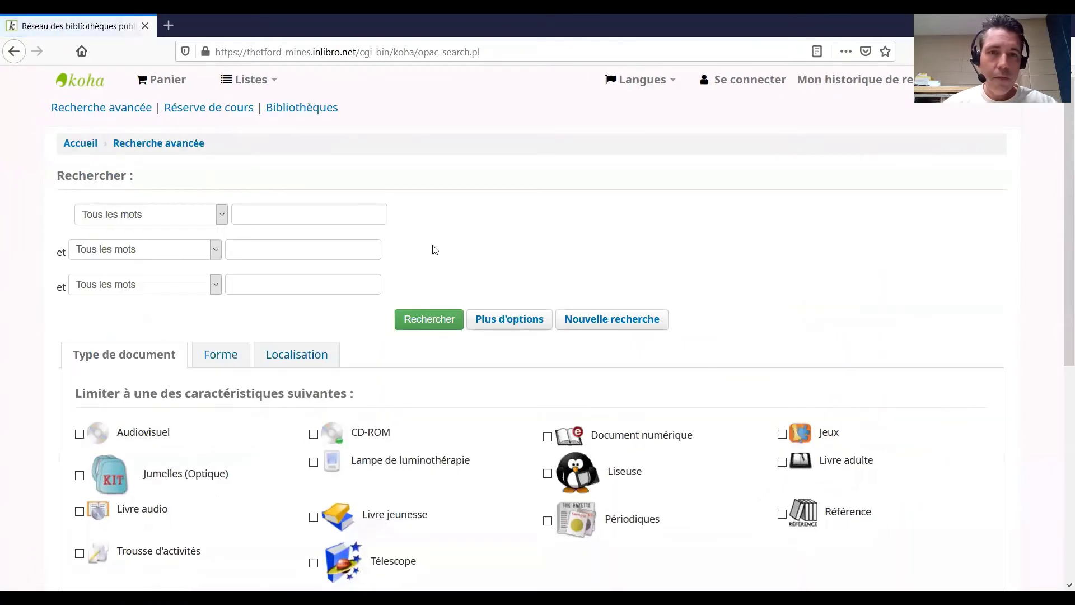
click(506, 327)
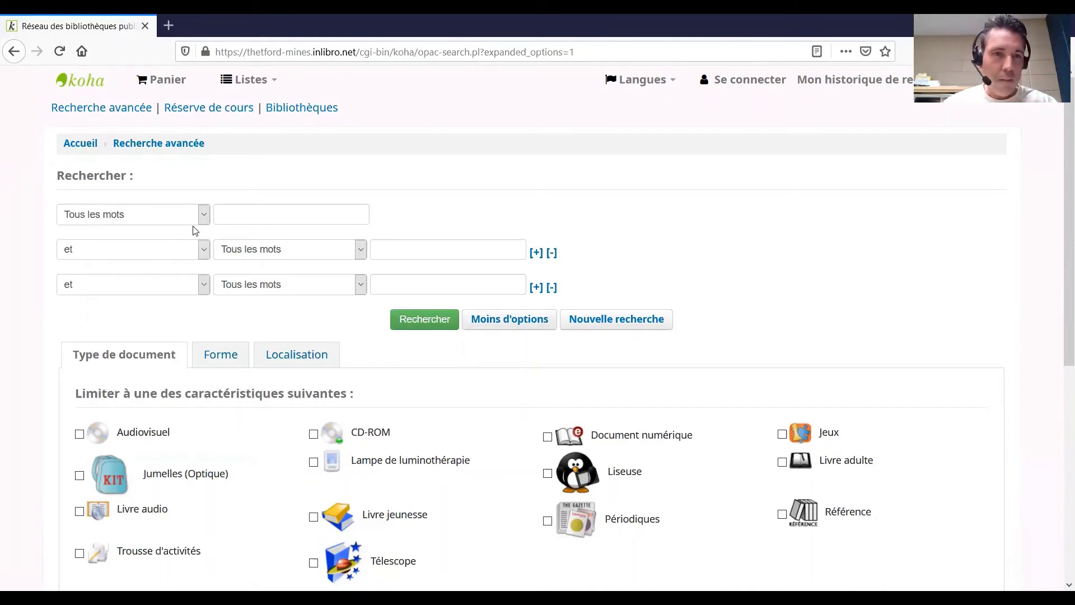
Set the first search criterion to Sujet with the term "nouvelle-france"
click(205, 219)
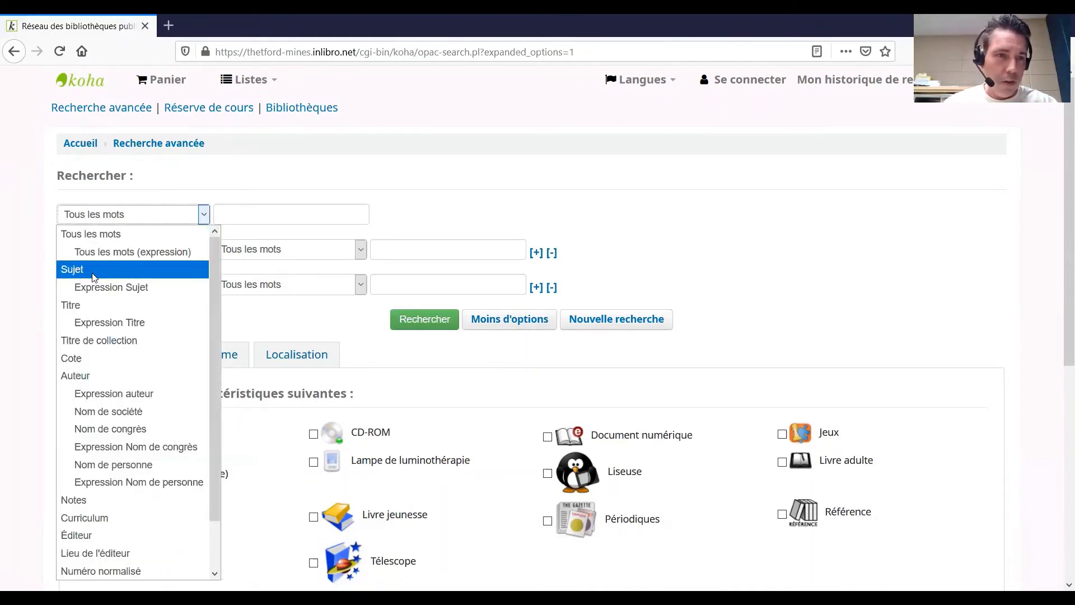
click(72, 269)
click(246, 213)
text(n)
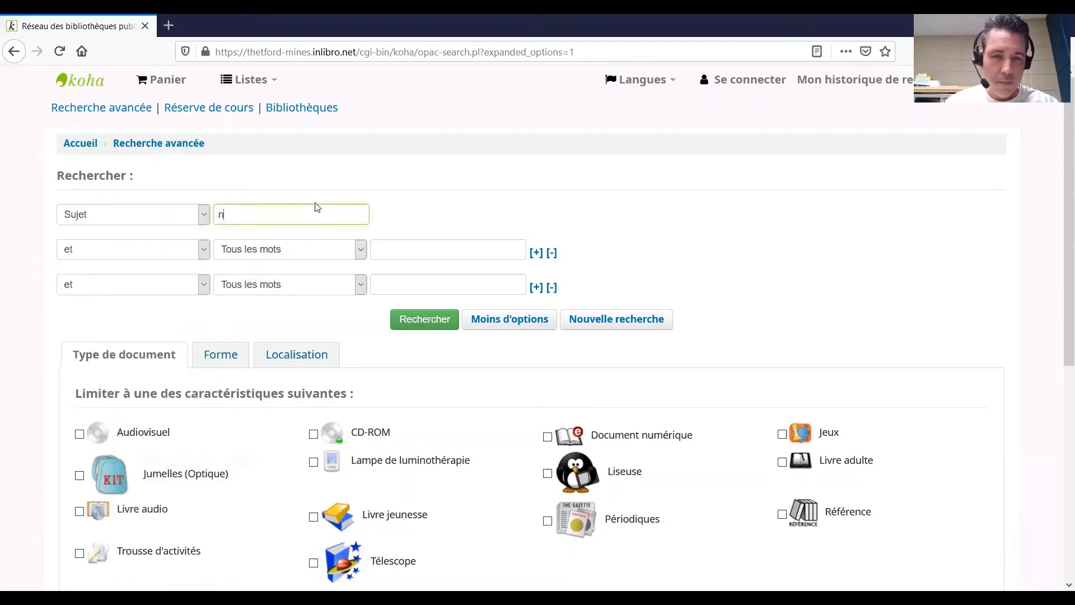
text(ouvelle-fr)
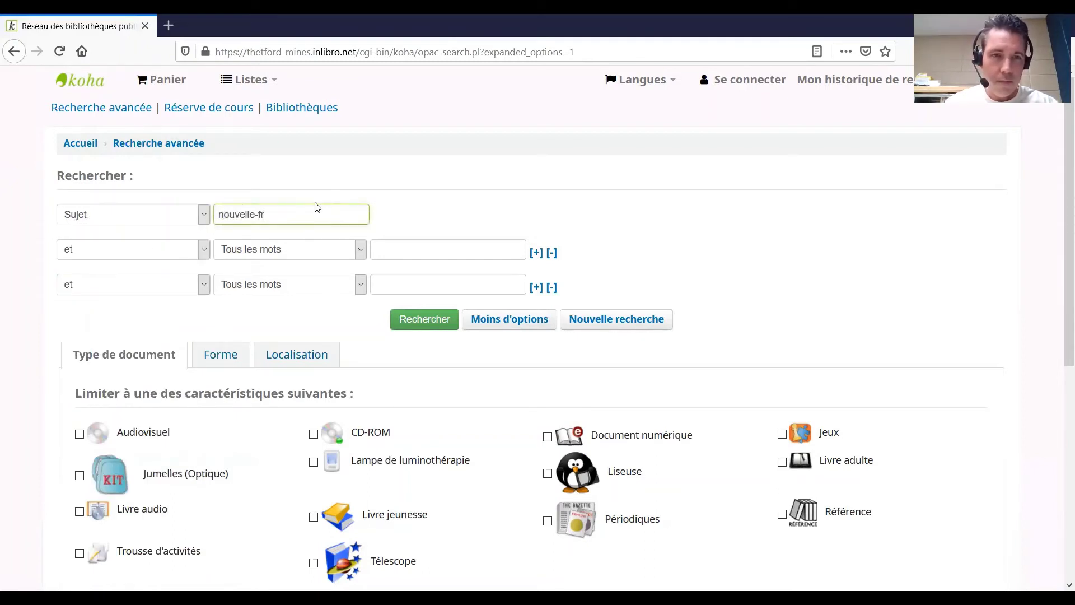
text(ance)
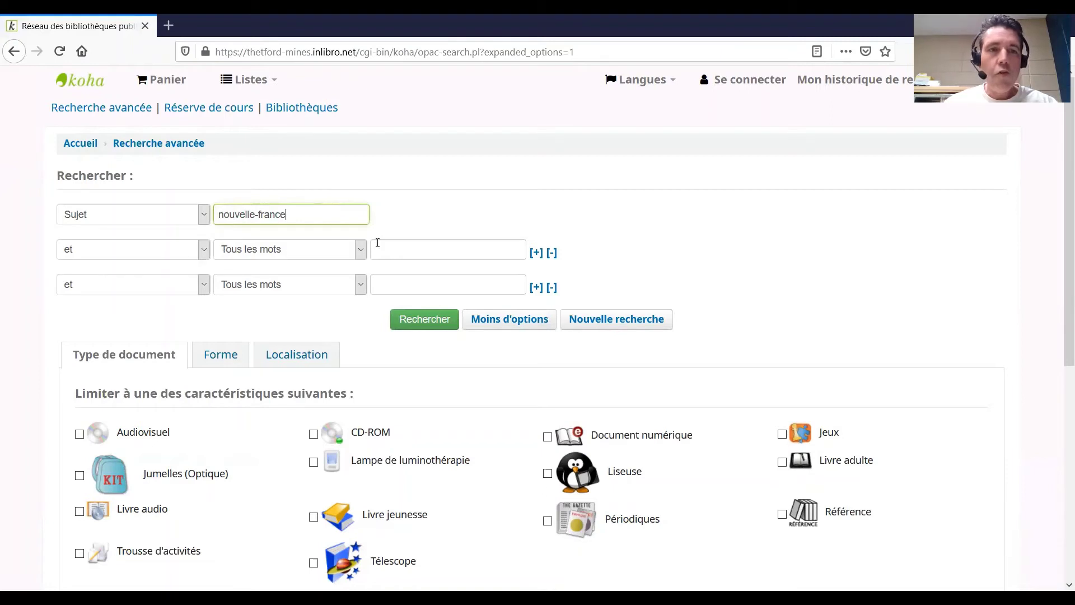
Set the second search criterion to Auteur with "andré lachance", keeping the operator et
click(360, 249)
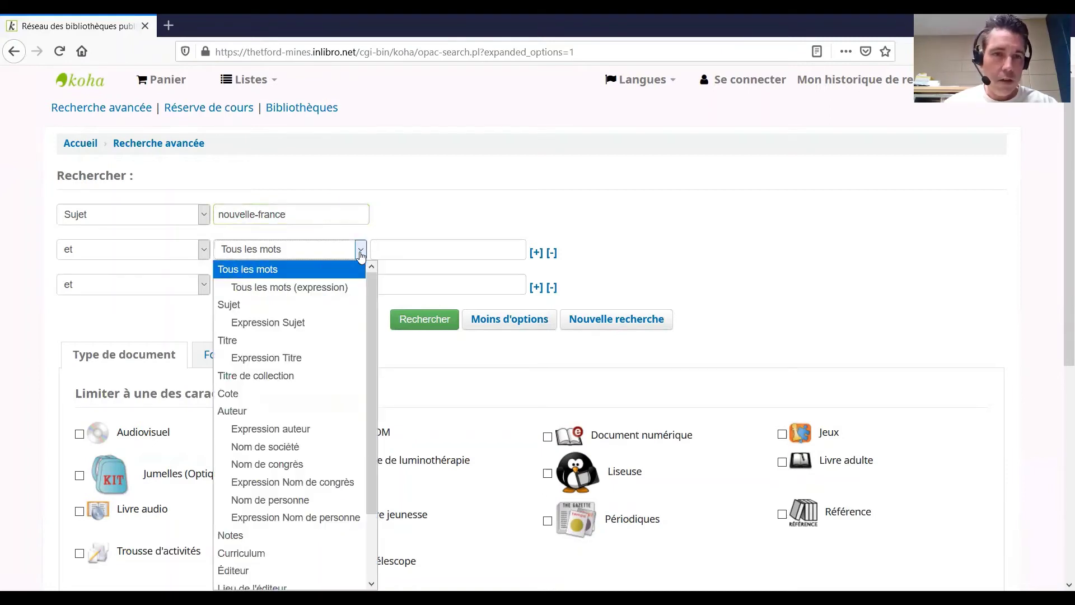
scroll(305, 372, down, 1)
click(254, 363)
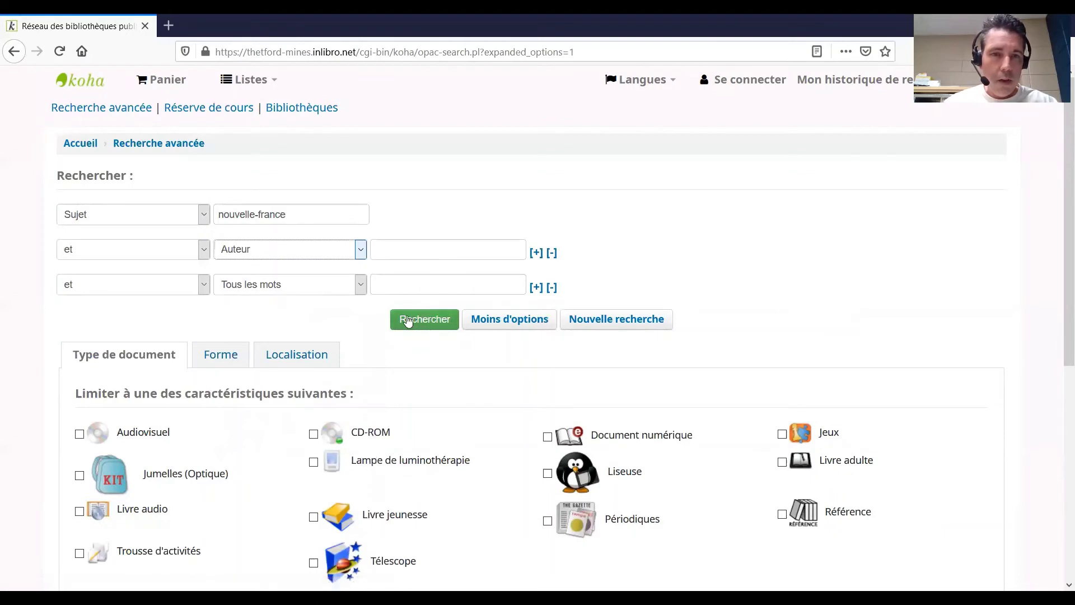
click(460, 254)
text(and)
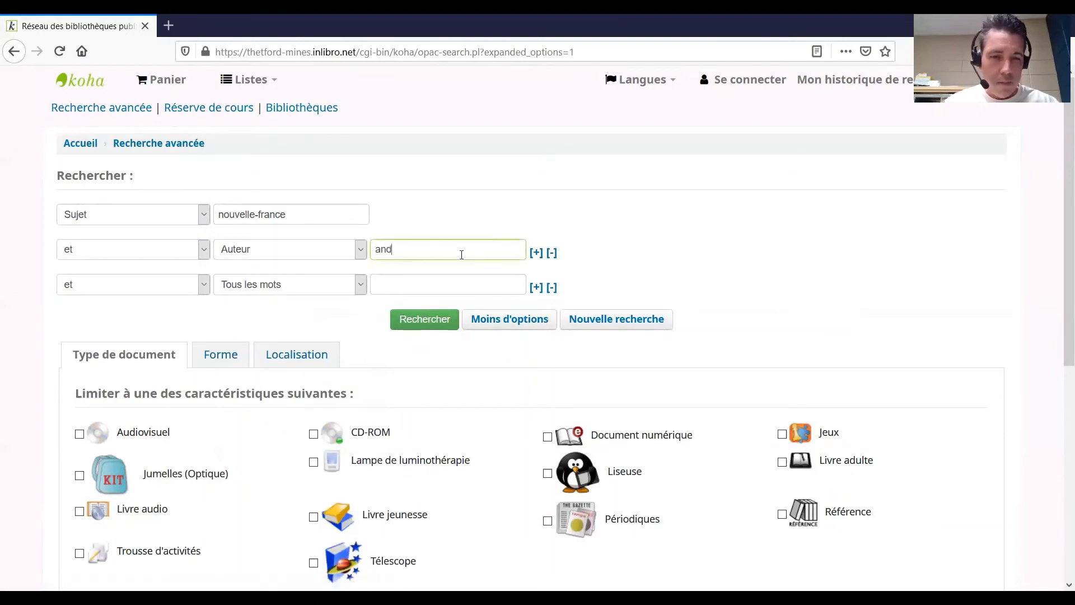
text(ré lachance)
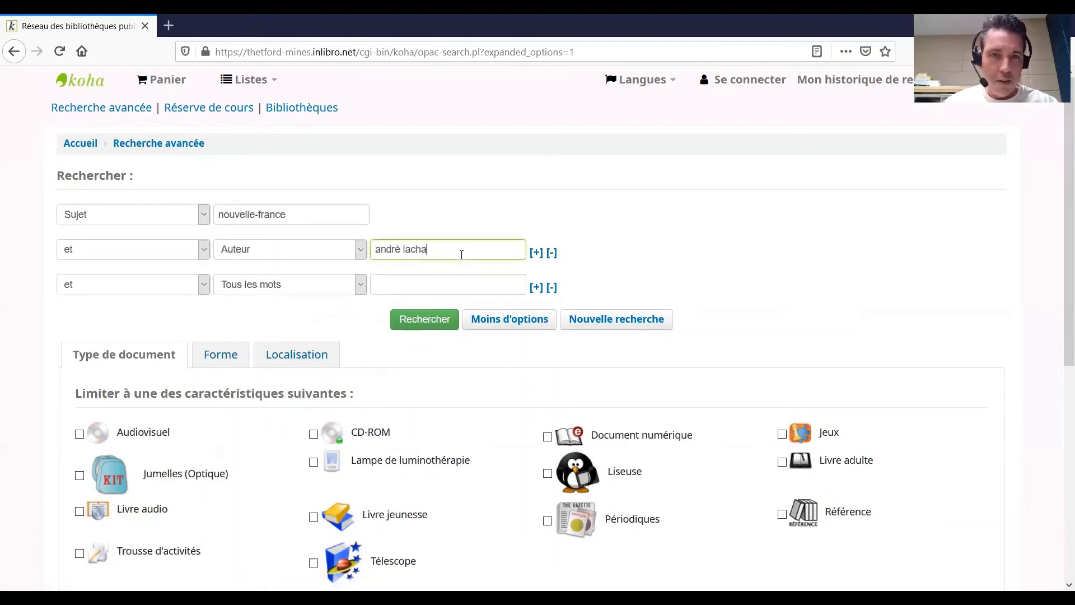
Run the combined subject and author search and review the availability of the titles found
click(411, 321)
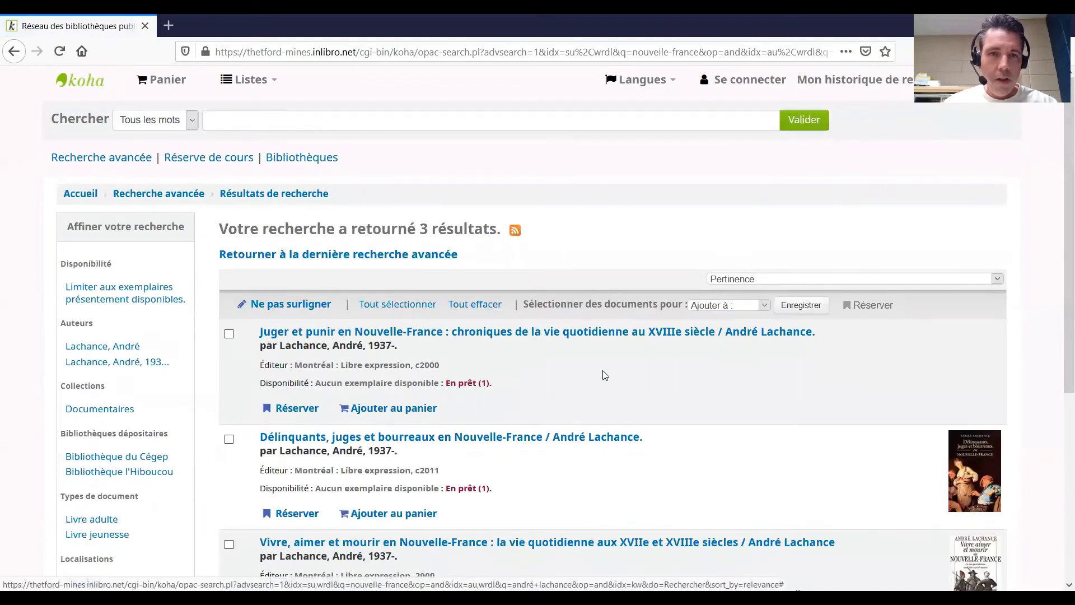
scroll(608, 383, down, 4)
scroll(608, 381, up, 1)
scroll(608, 385, up, 1)
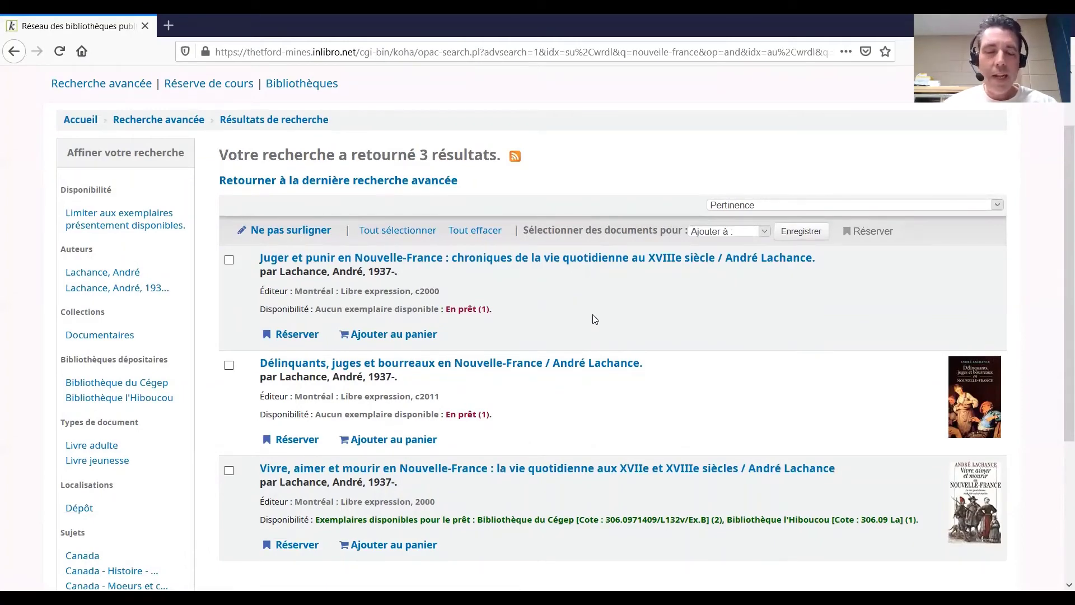
scroll(594, 320, up, 3)
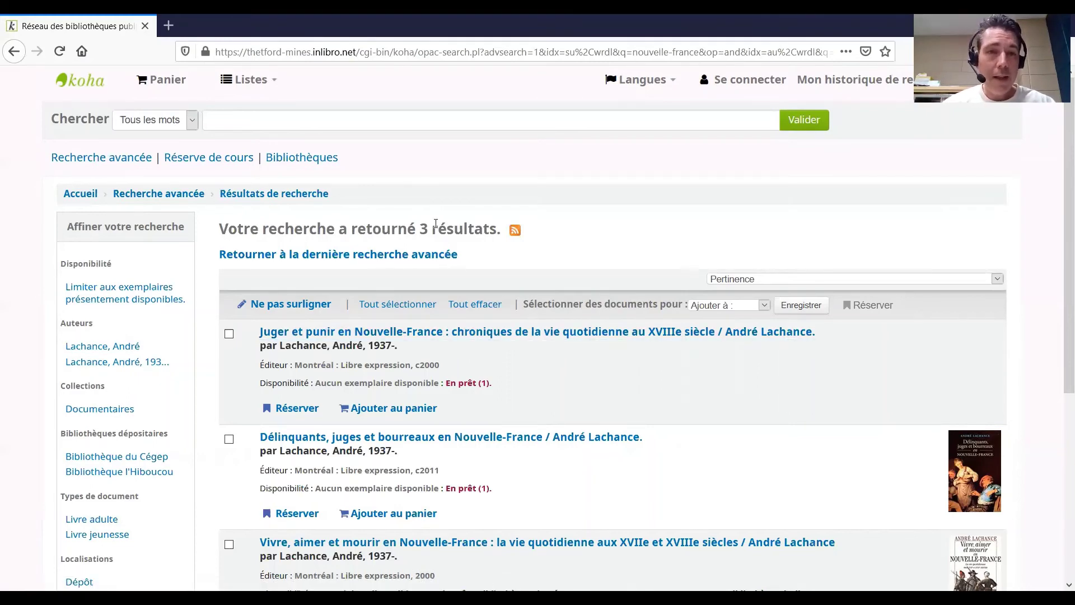
Return to the last advanced search, exclude the author with the operator sauf, rerun it and check the number of results
click(363, 258)
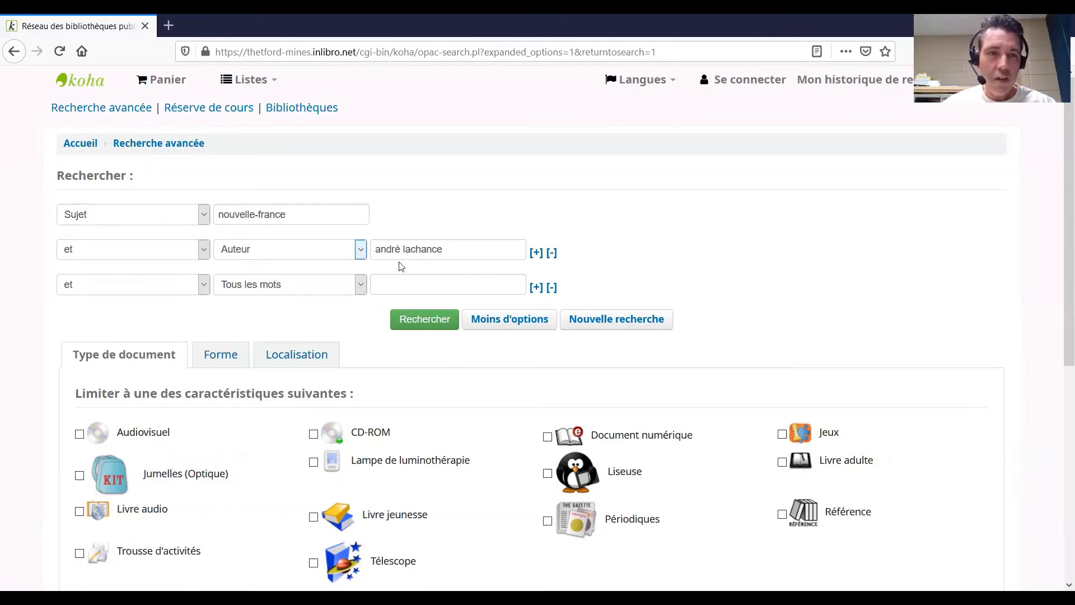
click(203, 256)
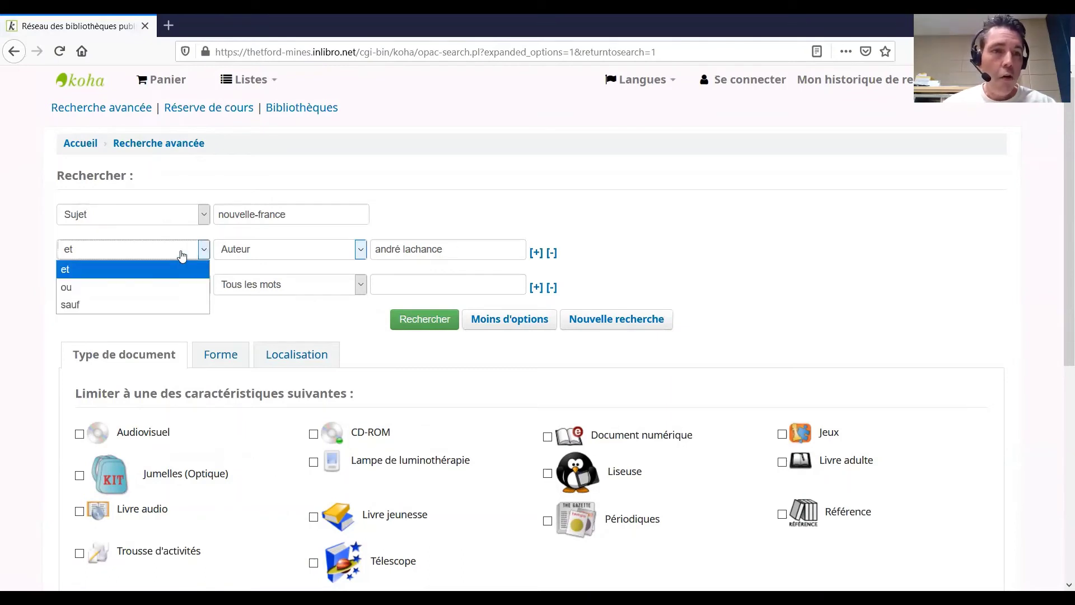
click(78, 304)
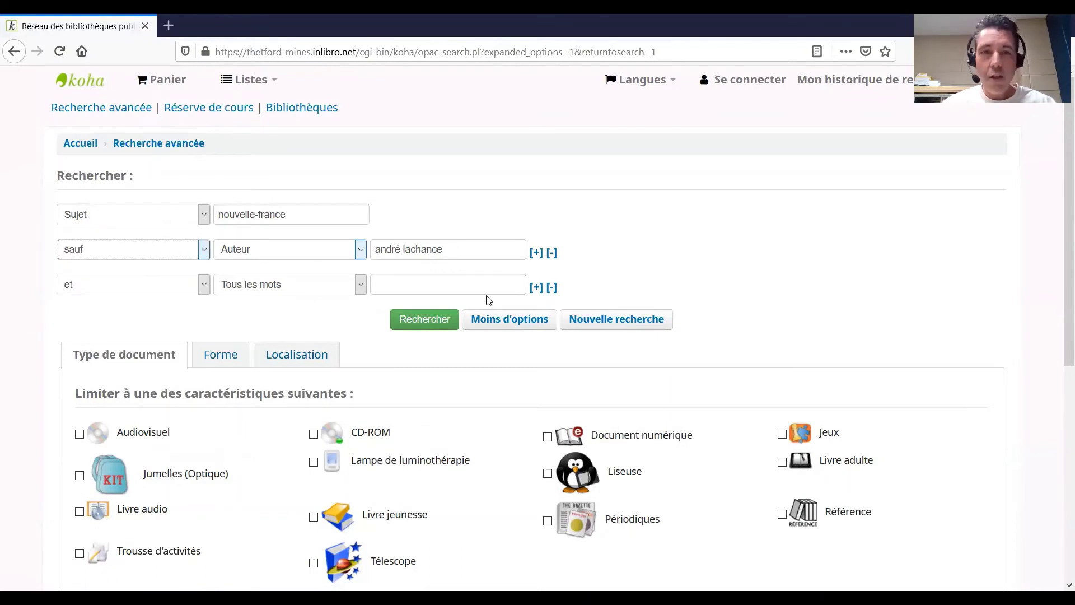
click(407, 324)
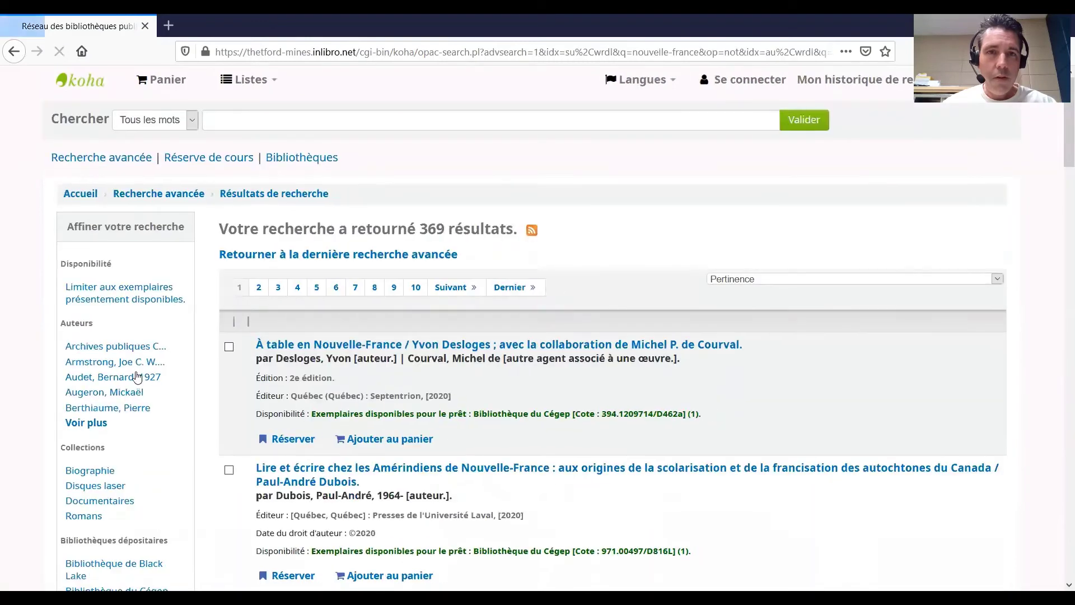
drag(444, 224, 423, 223)
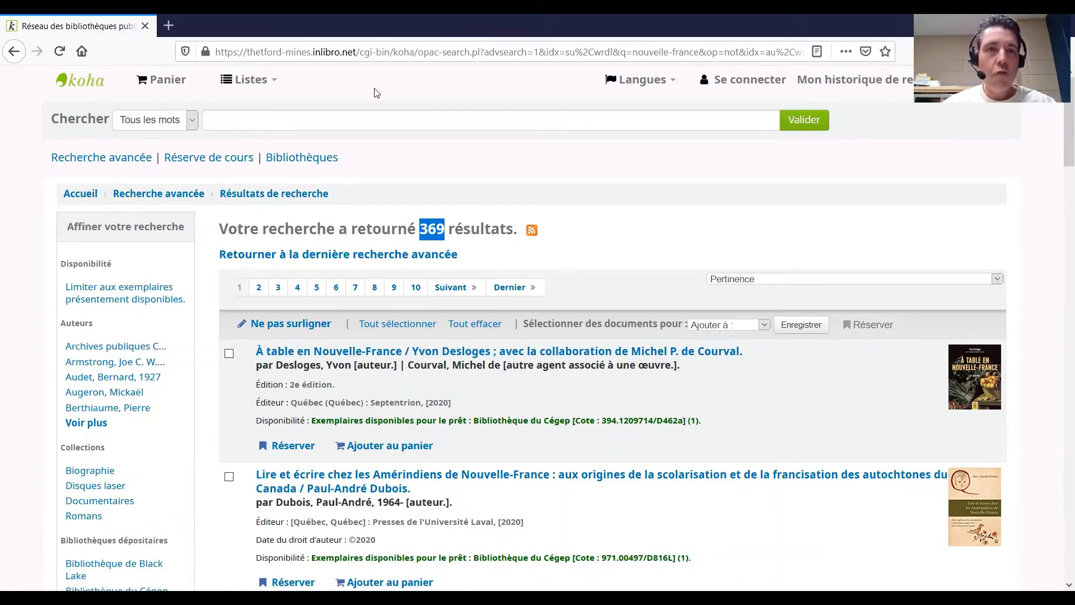
Return to the last advanced search, limit the form to Documentaires, and rerun it to review the results
click(315, 254)
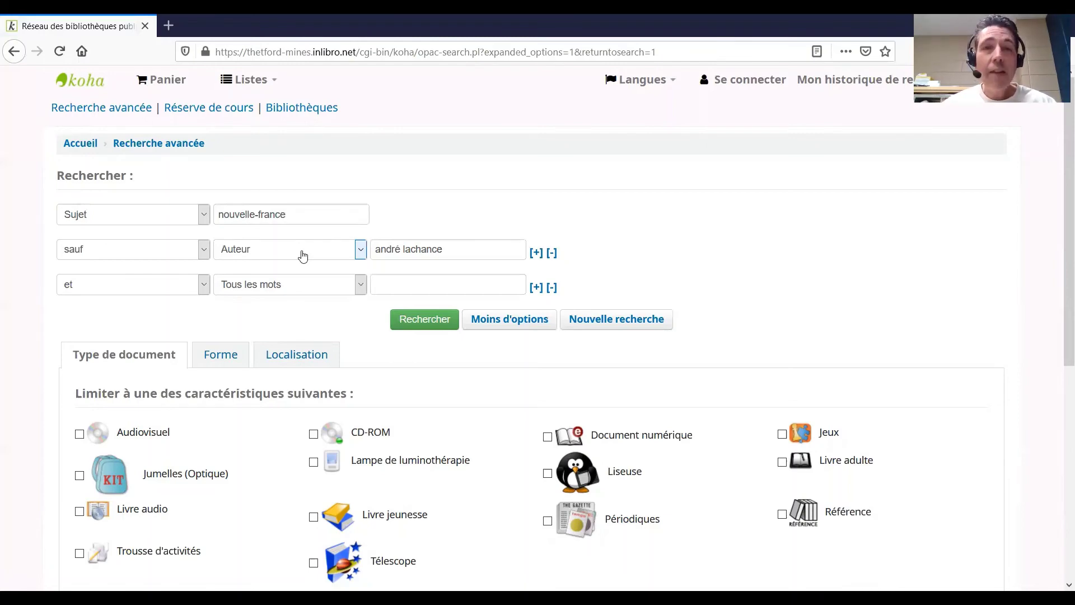
scroll(492, 228, down, 3)
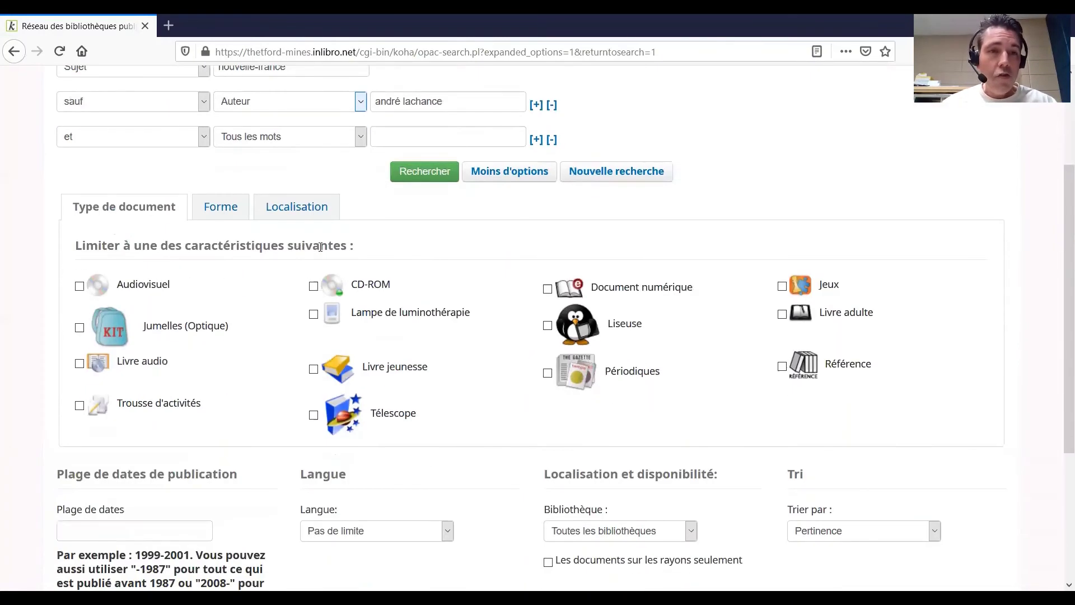
click(234, 210)
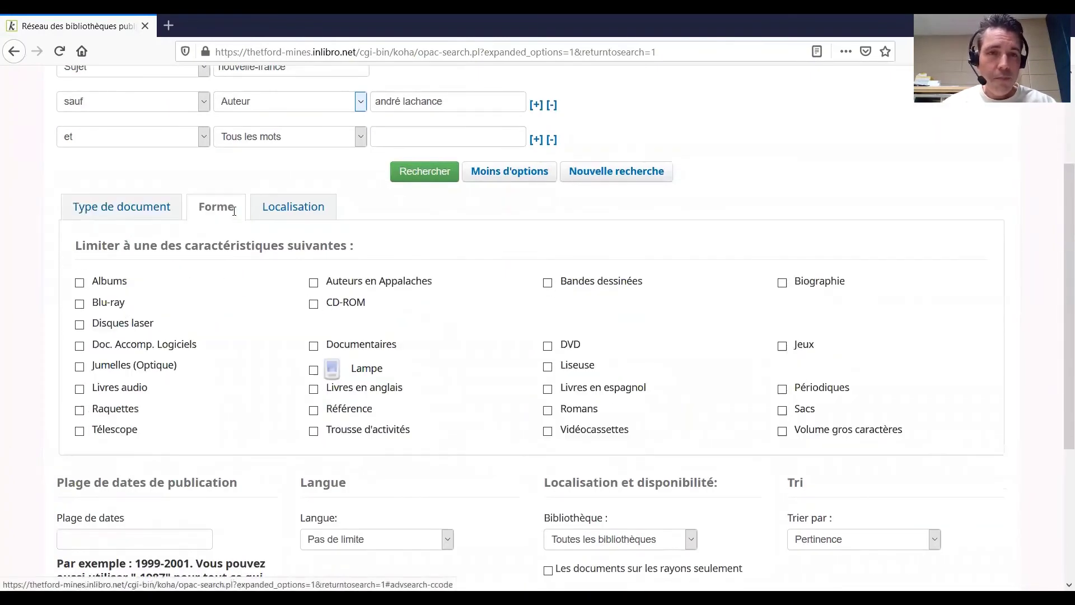
click(312, 346)
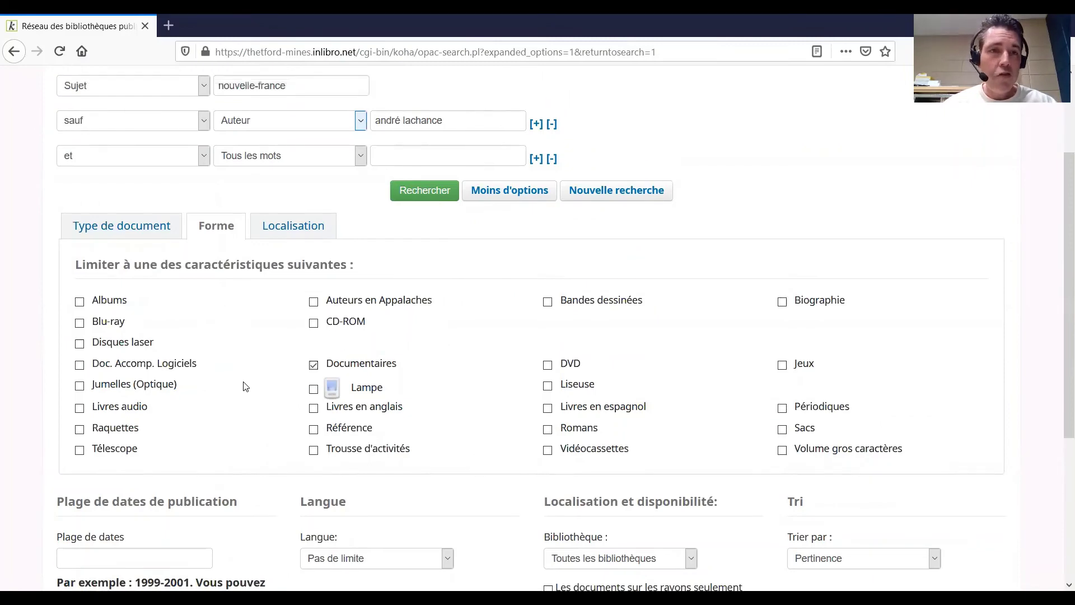
scroll(297, 406, up, 3)
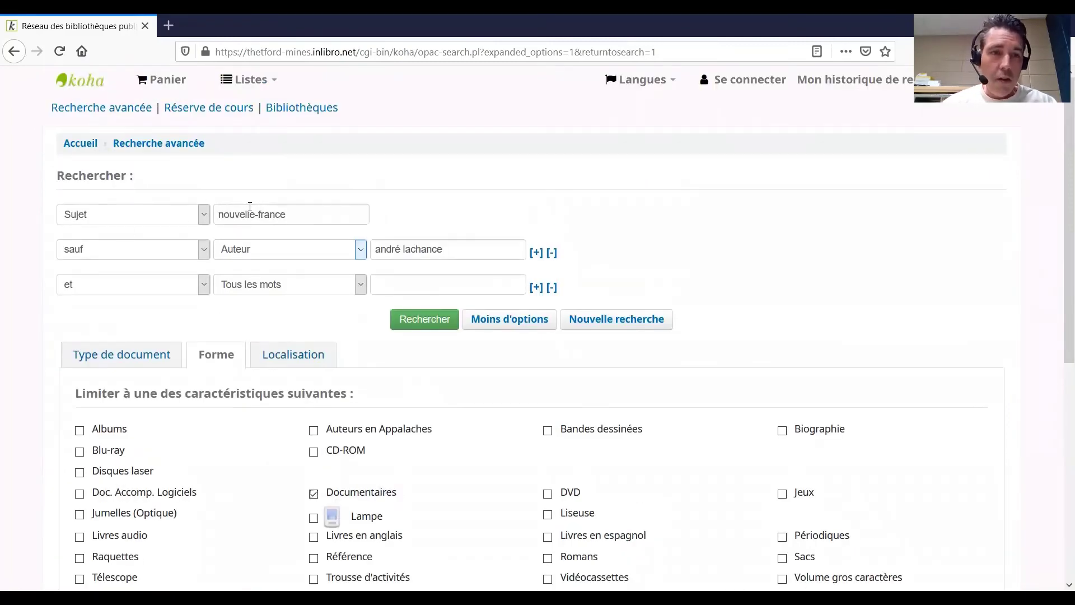
click(422, 324)
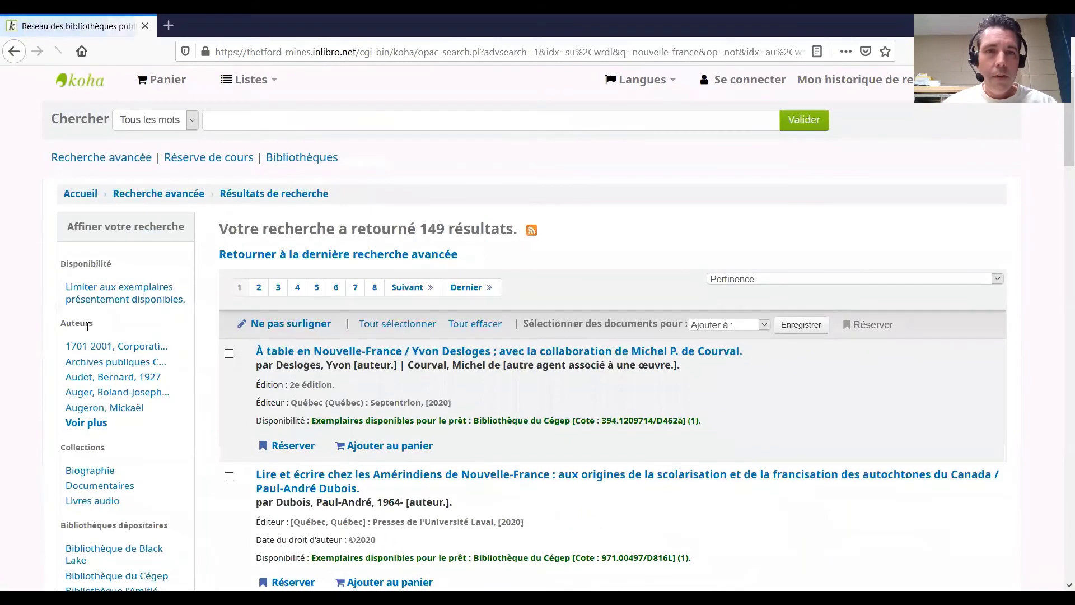
drag(446, 227, 421, 227)
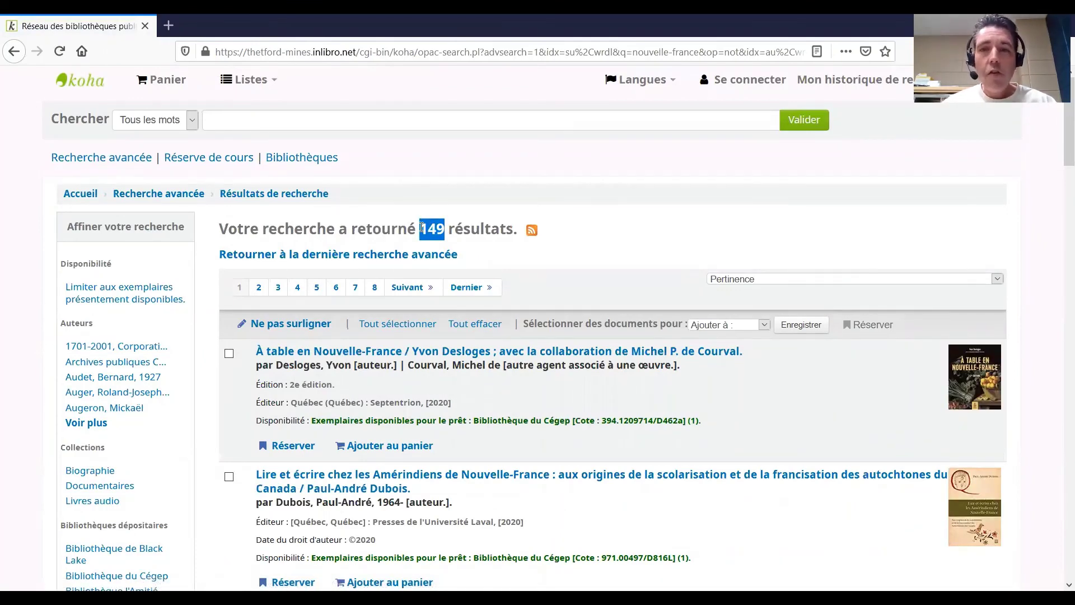
scroll(424, 230, down, 2)
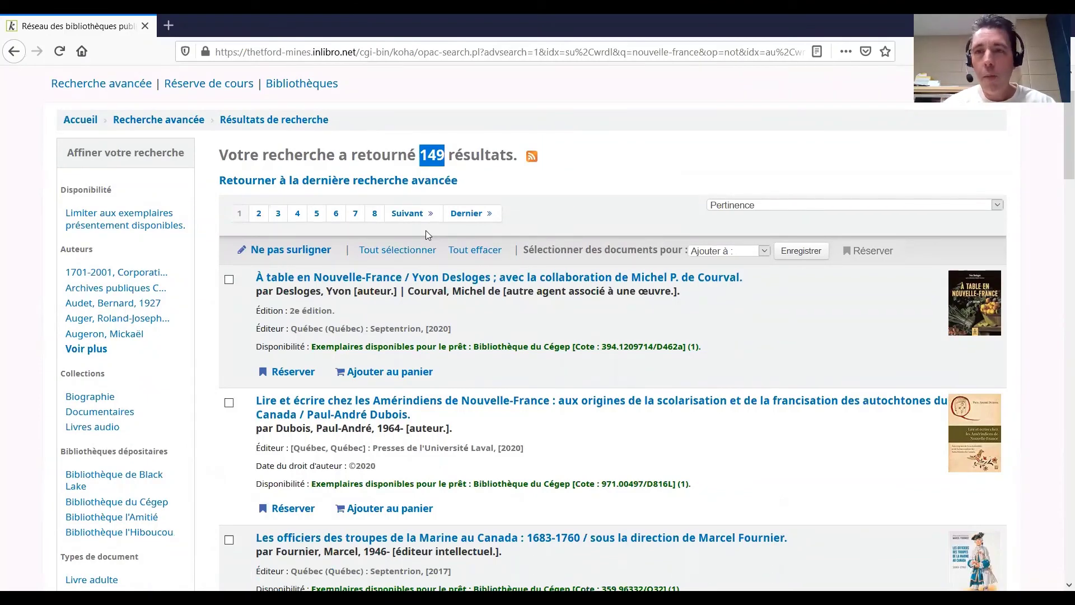
scroll(425, 234, down, 3)
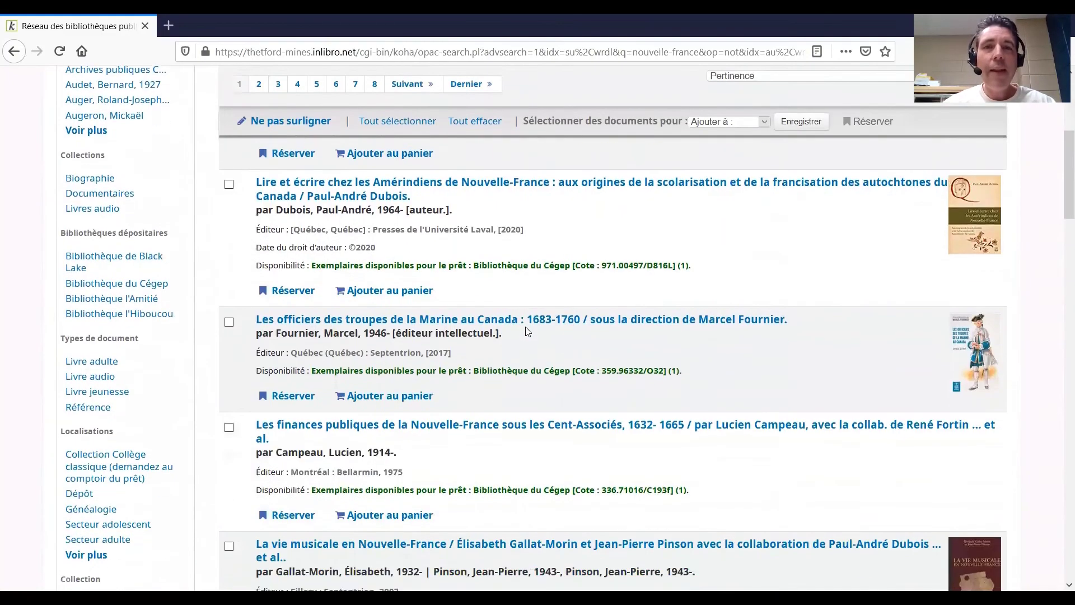
Go back to the advanced search form and clear all its criteria by starting a new search
scroll(526, 331, up, 4)
scroll(525, 330, up, 1)
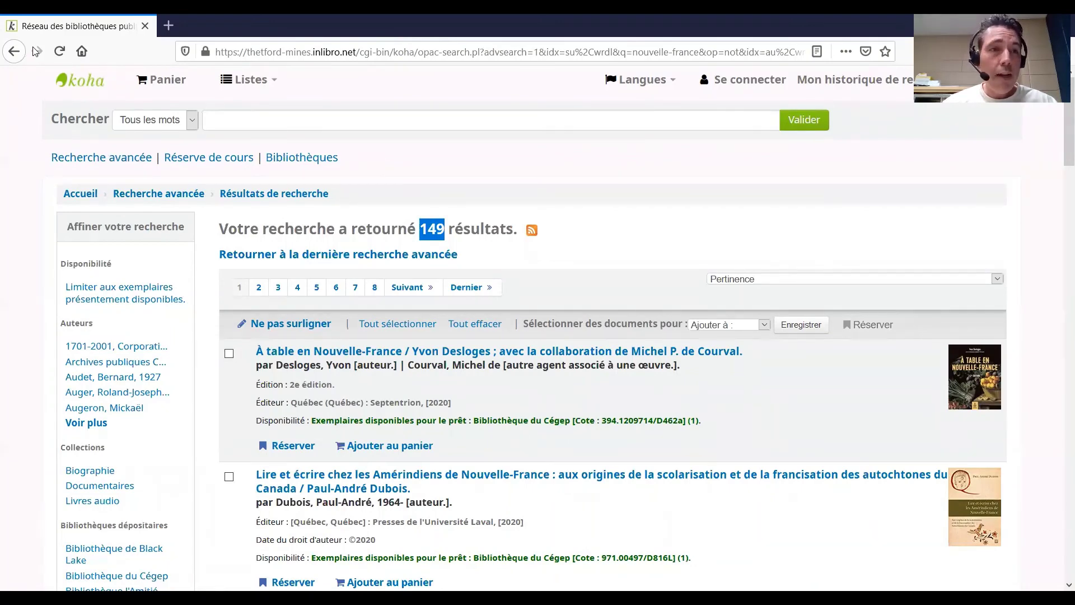
click(14, 51)
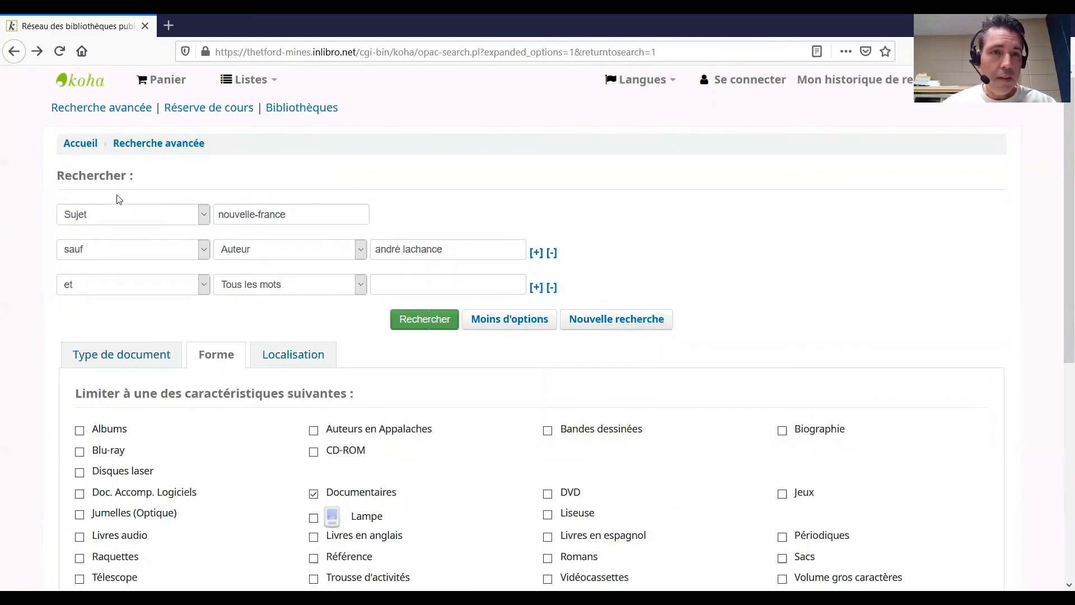
click(600, 324)
Limit the document type to Document numérique and run the advanced search without any search terms
scroll(127, 368, down, 4)
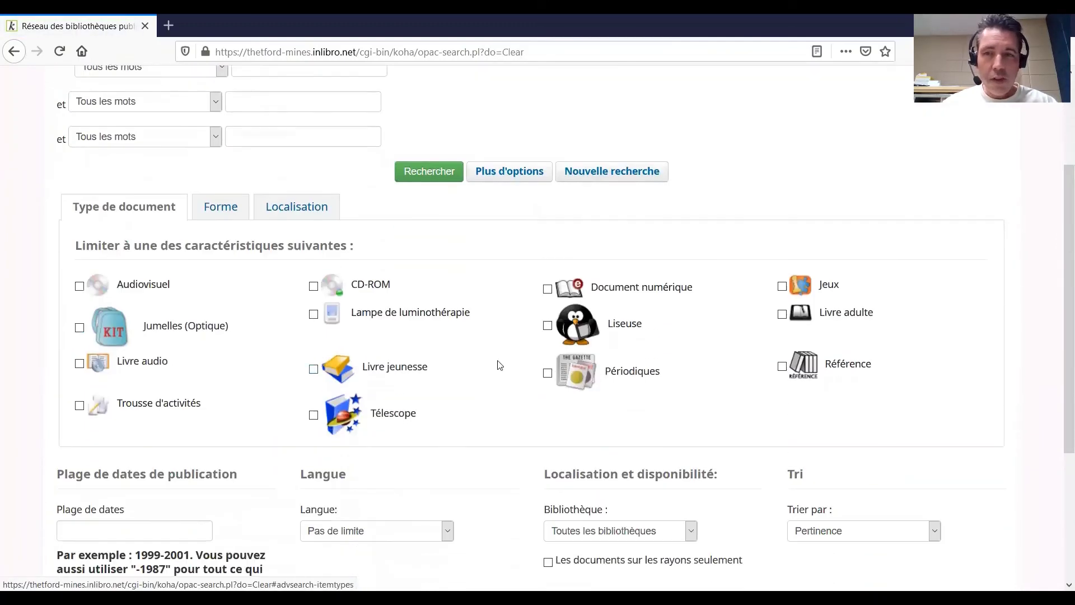
click(548, 289)
click(408, 178)
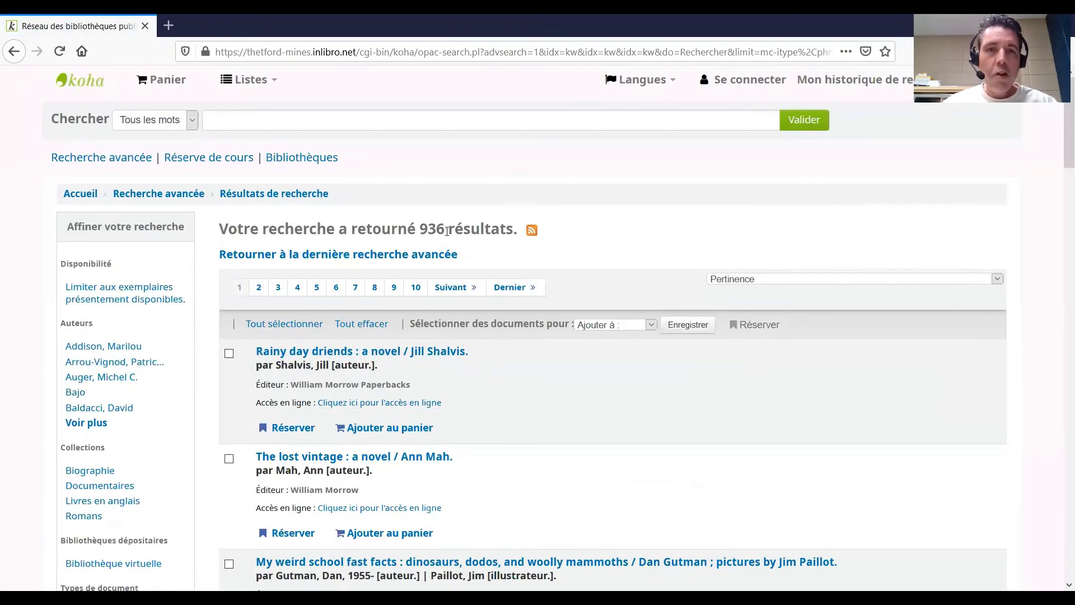
Check the number of digital documents found and look through the listed titles and their online access links
drag(447, 231, 410, 227)
click(429, 230)
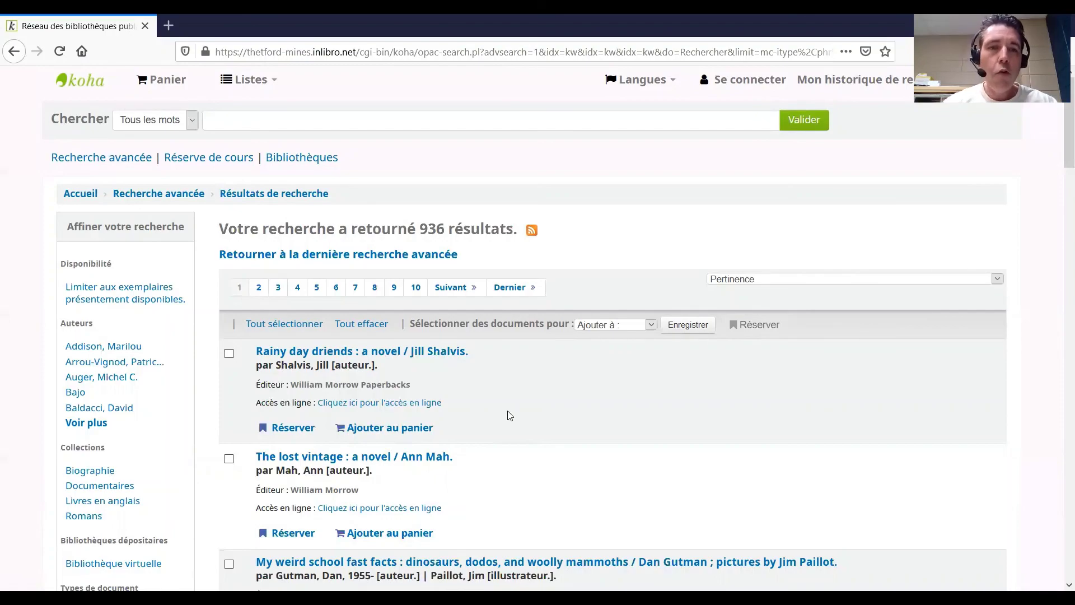
scroll(509, 415, down, 15)
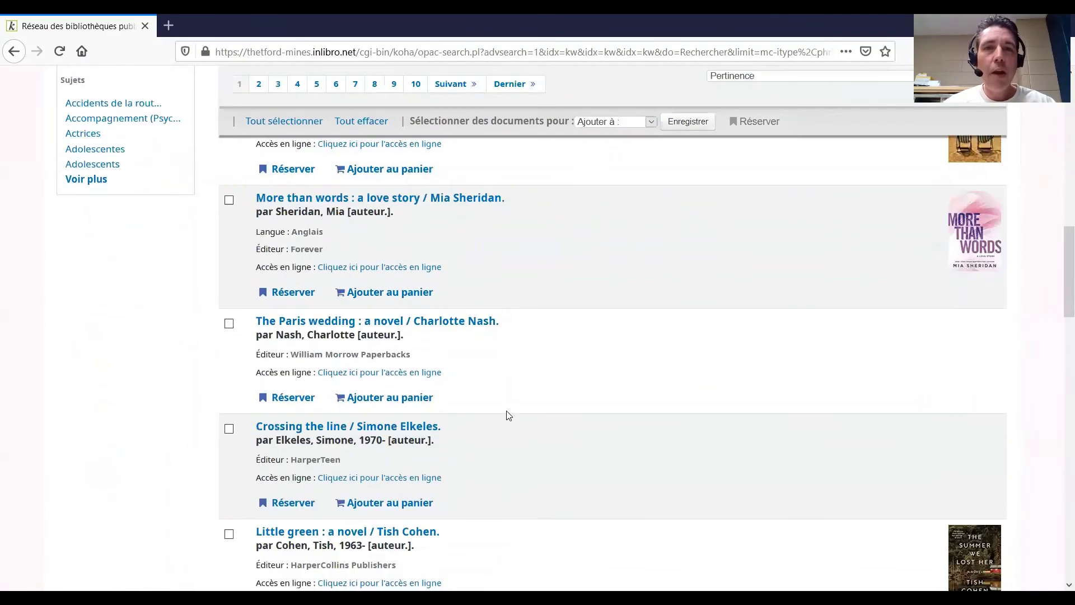
scroll(509, 416, down, 10)
scroll(532, 401, up, 15)
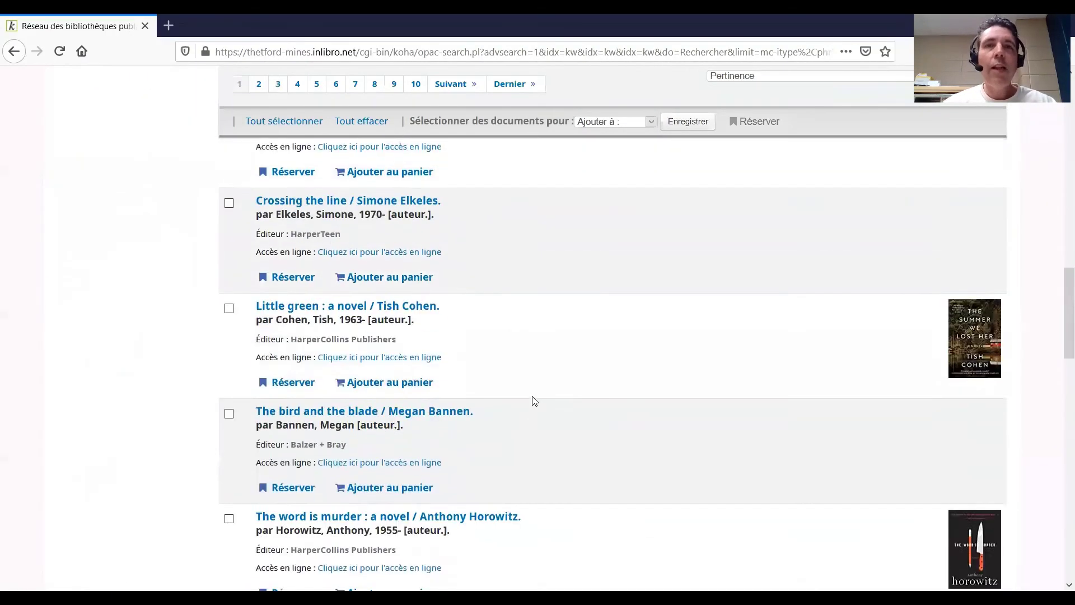
scroll(533, 401, up, 6)
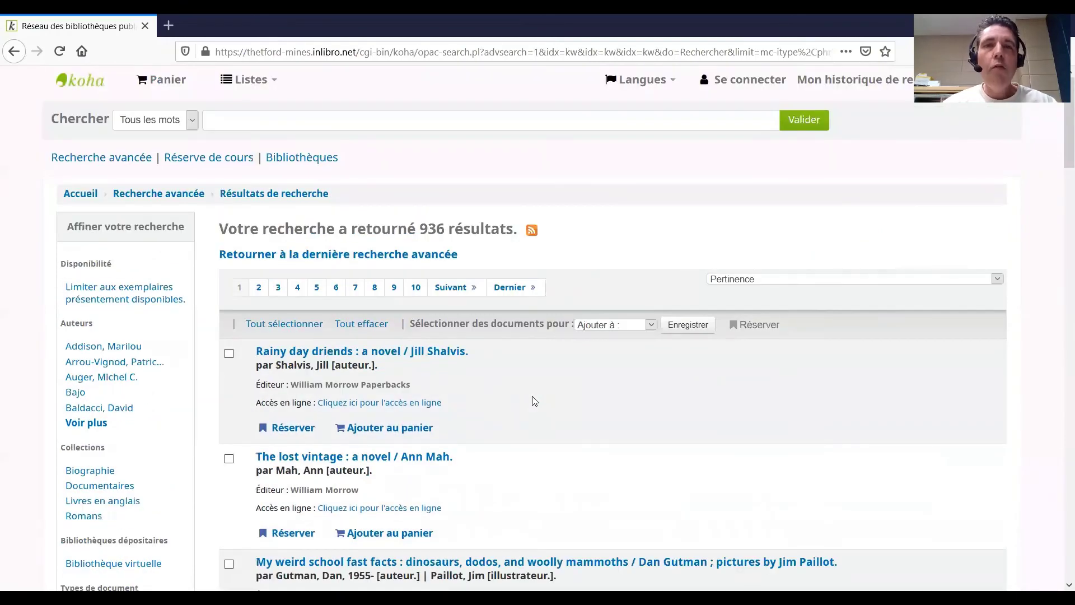